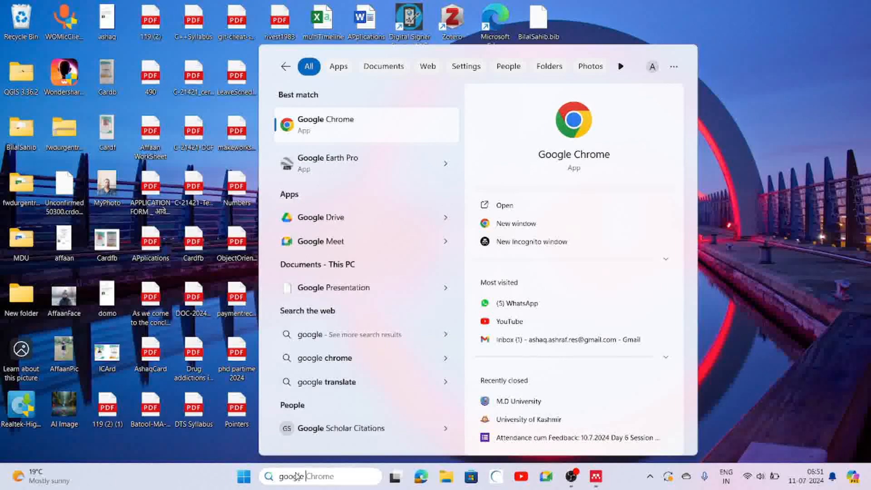
- Launch Google Chrome with a personal profile and go to the Google Scholar home page
click(339, 127)
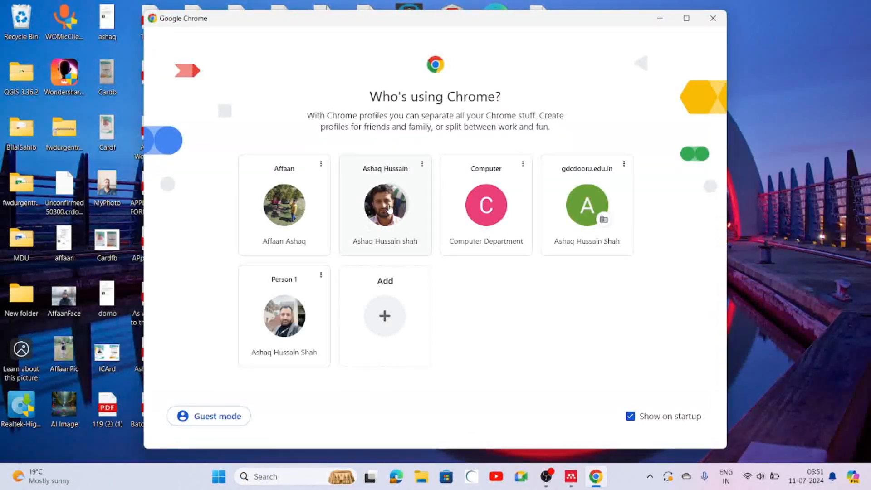
click(390, 208)
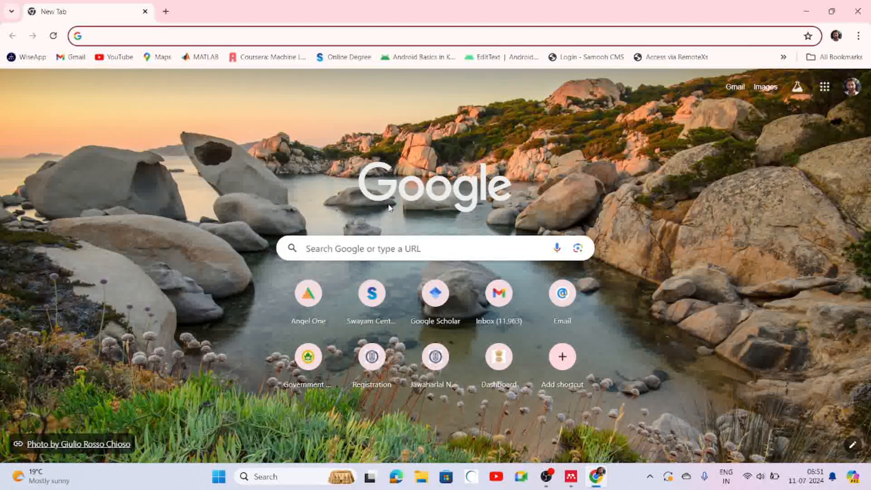
text(google )
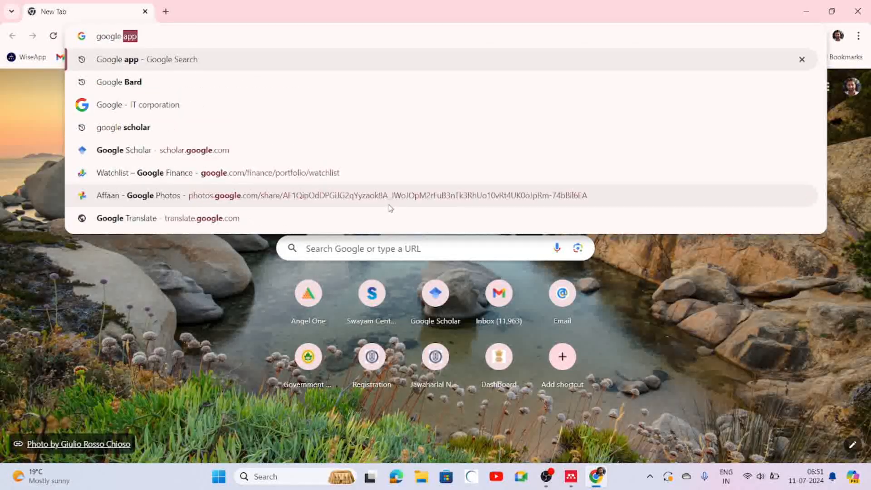
text(scholar)
key(Return)
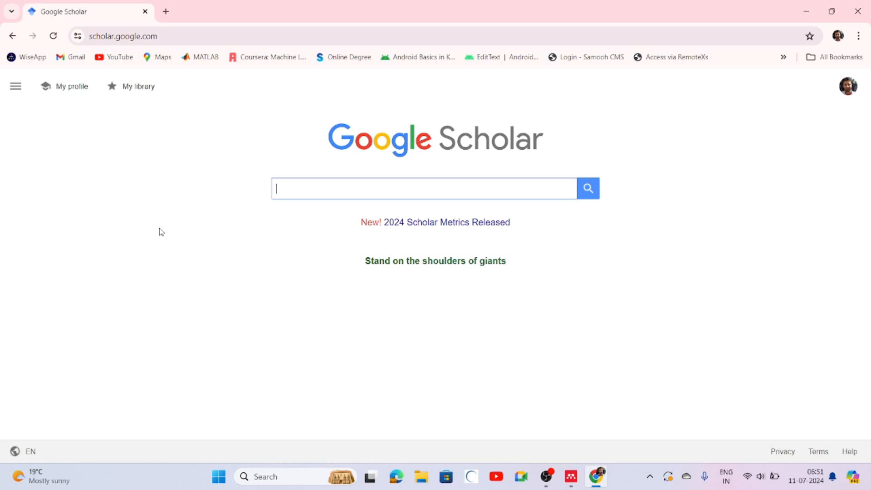
- Open the My library page of saved articles in Google Scholar
click(17, 90)
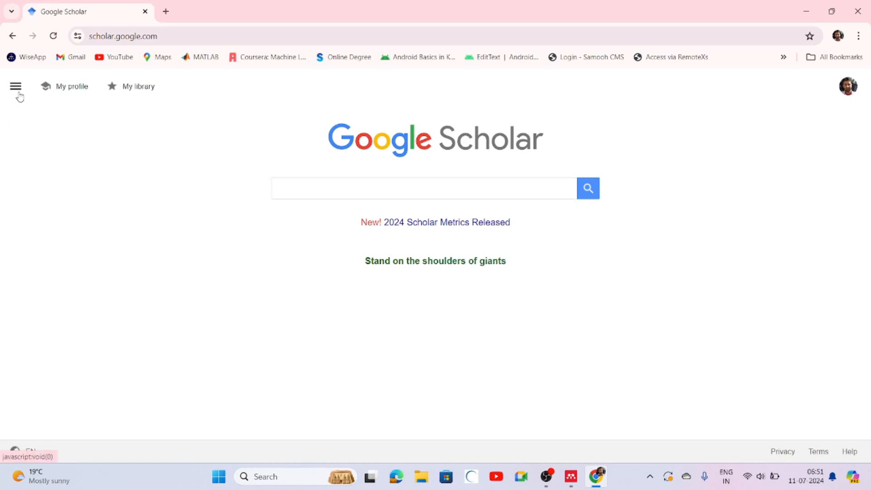
click(202, 130)
click(16, 86)
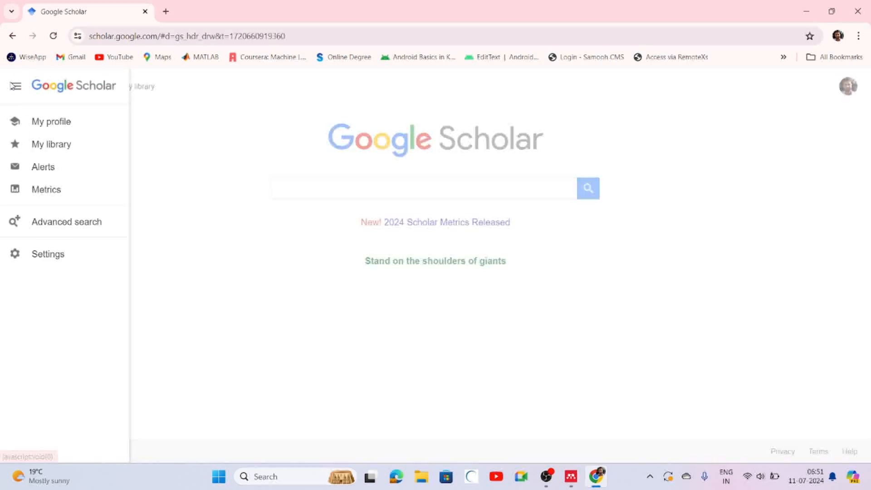
click(34, 144)
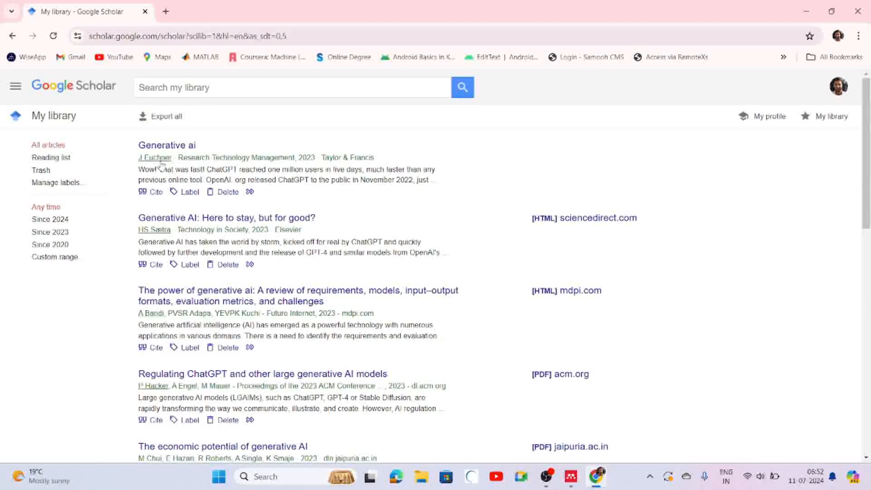
- Open label management for the library and create a new label named NEP 2020
click(58, 184)
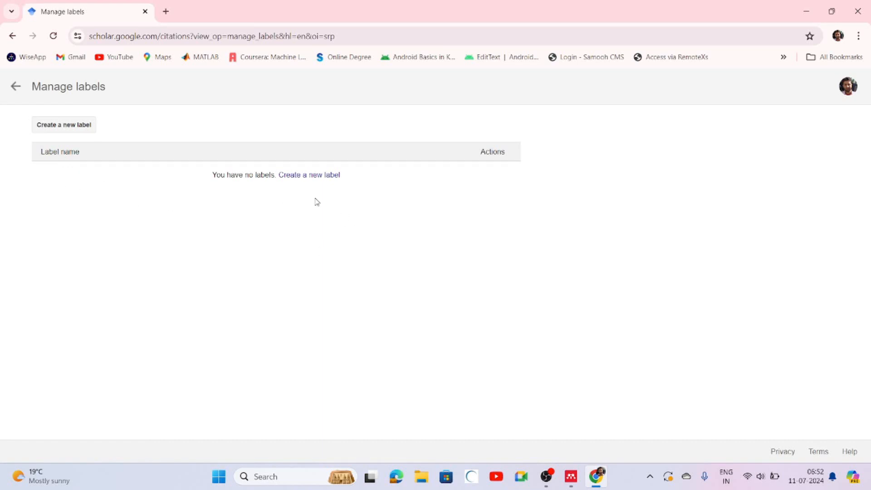
click(306, 178)
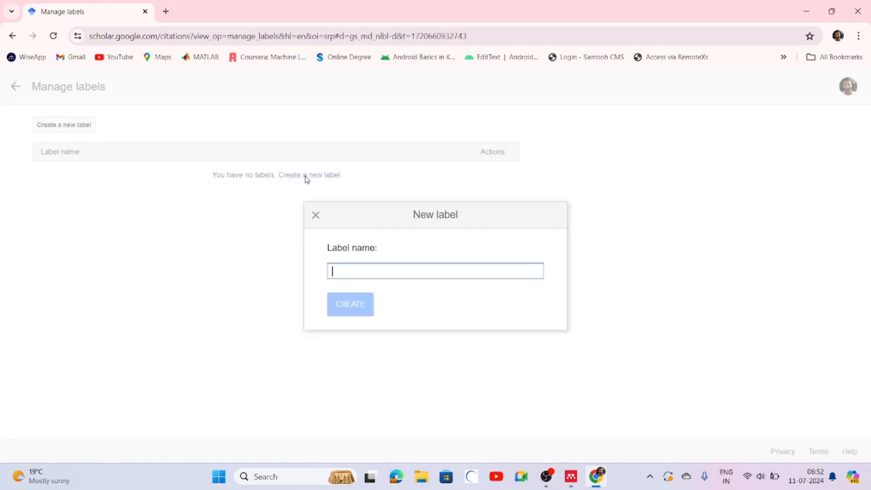
text(NEP 2020)
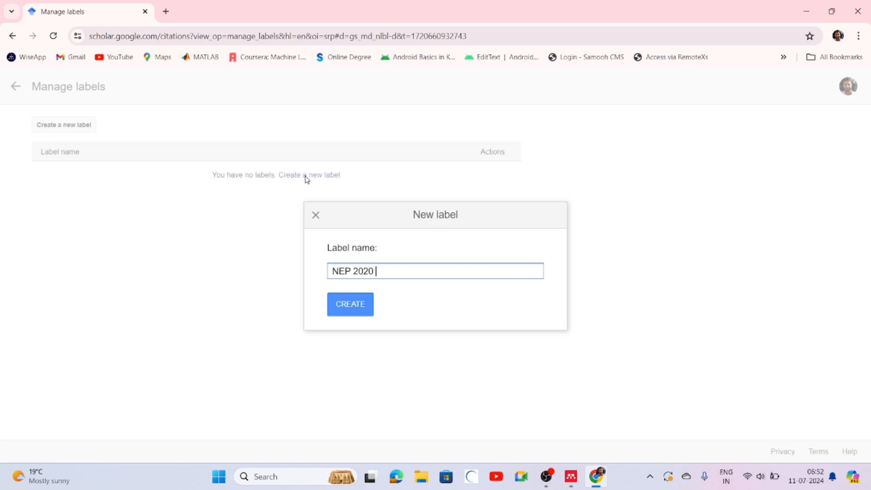
click(355, 305)
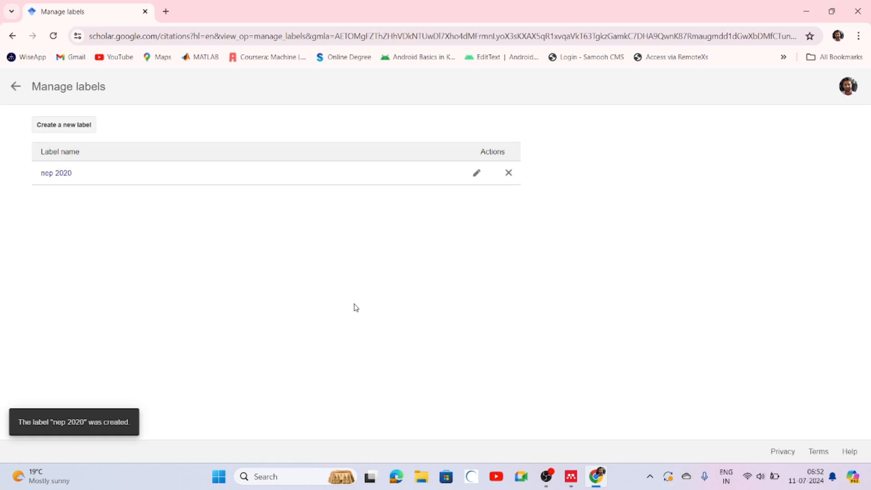
- Create a second library label named Gen AI
click(59, 129)
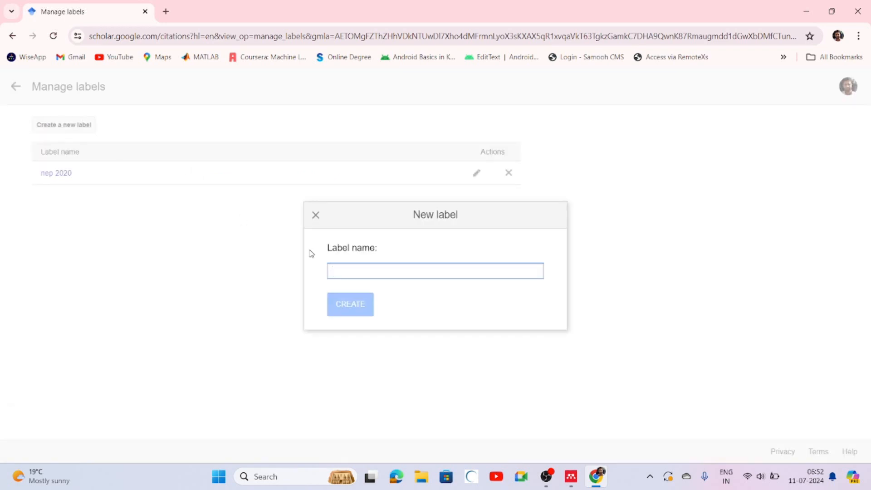
text(Gen AI)
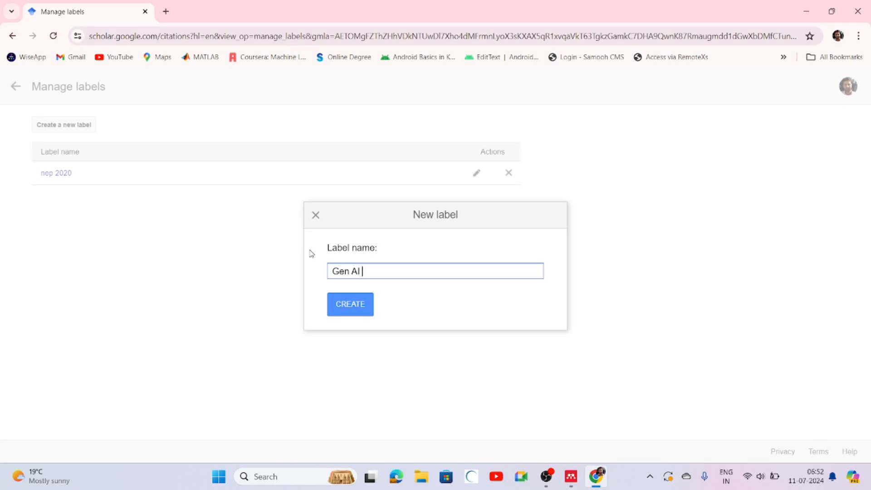
click(368, 307)
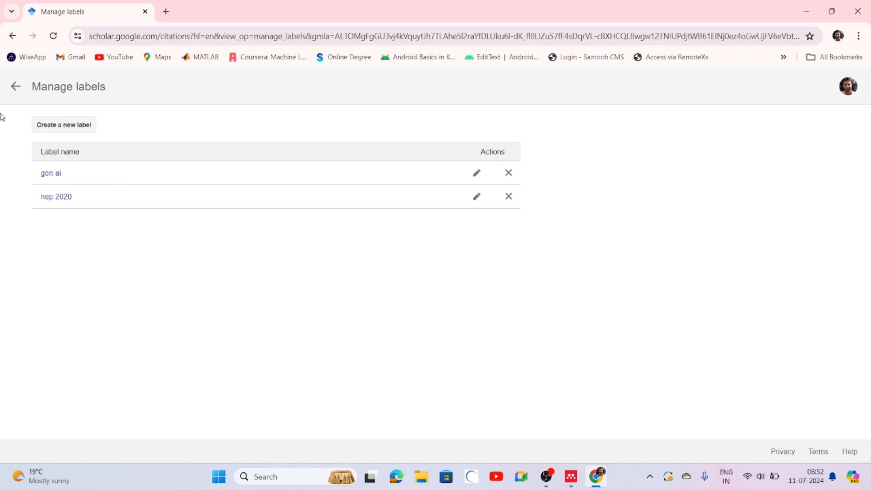
- Return to the Google Scholar home page and search for NEP 2020 articles published since 2023
click(15, 88)
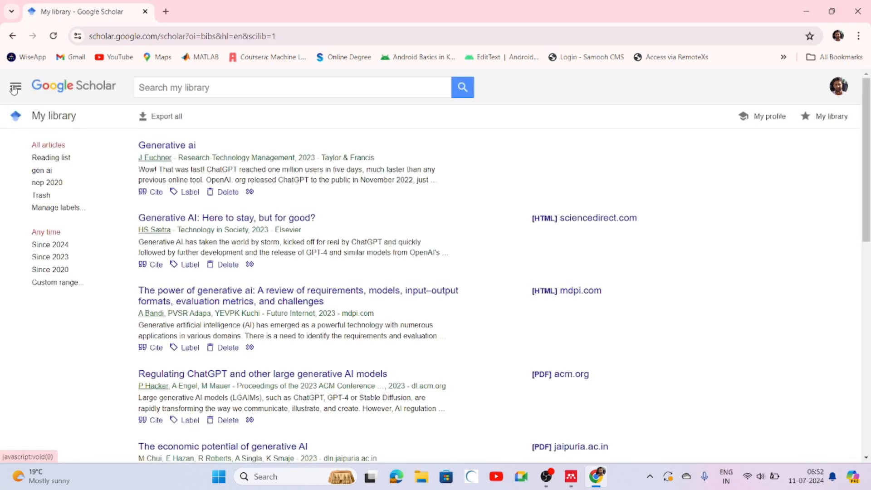
click(86, 85)
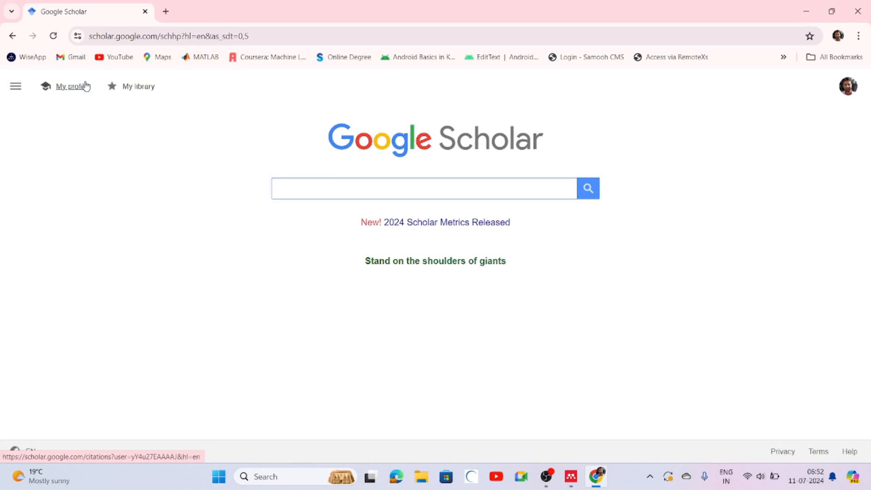
text(N)
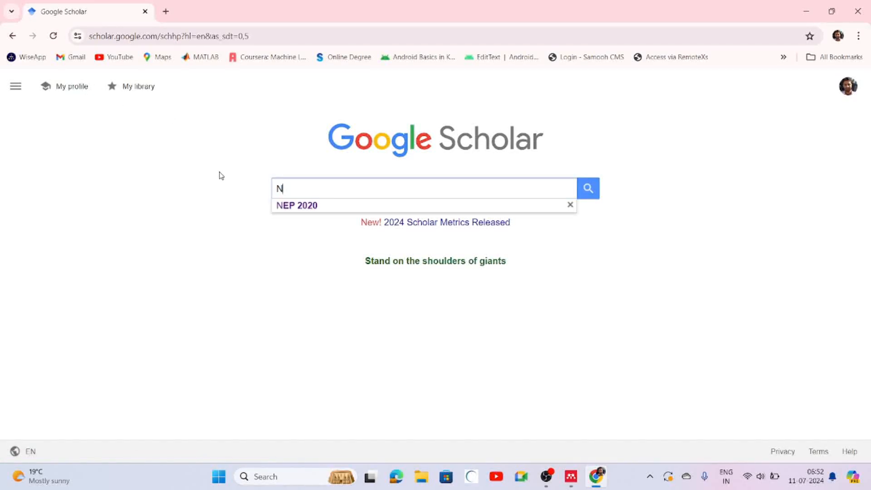
text(EP 2020)
click(582, 190)
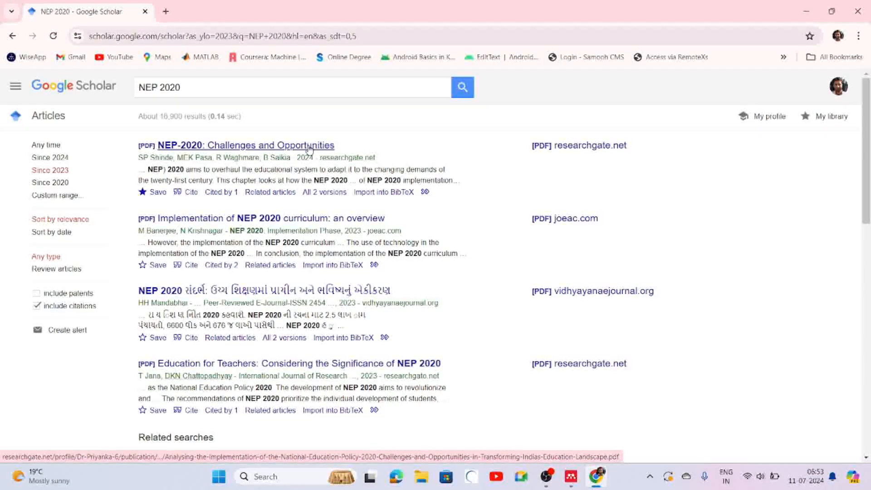
- Save "NEP-2020: Challenges and Opportunities" and "Implementation of NEP 2020 curriculum: an overview" to the library under the nep 2020 label
click(148, 193)
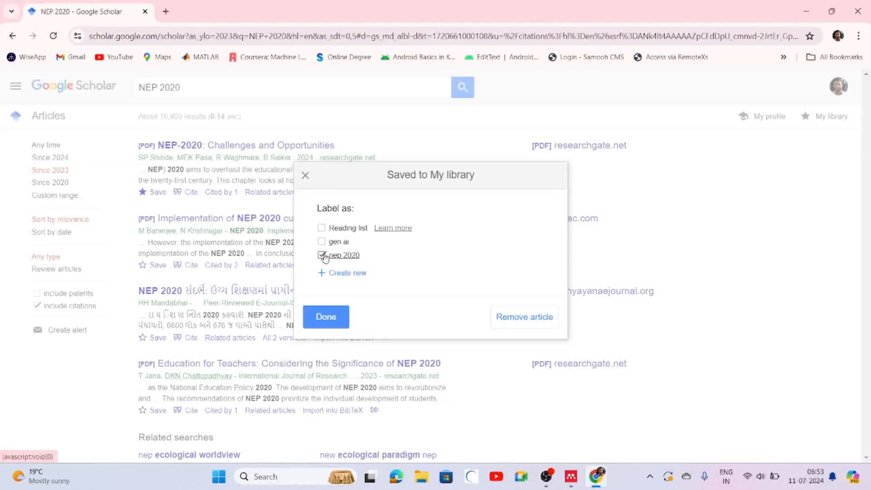
click(326, 316)
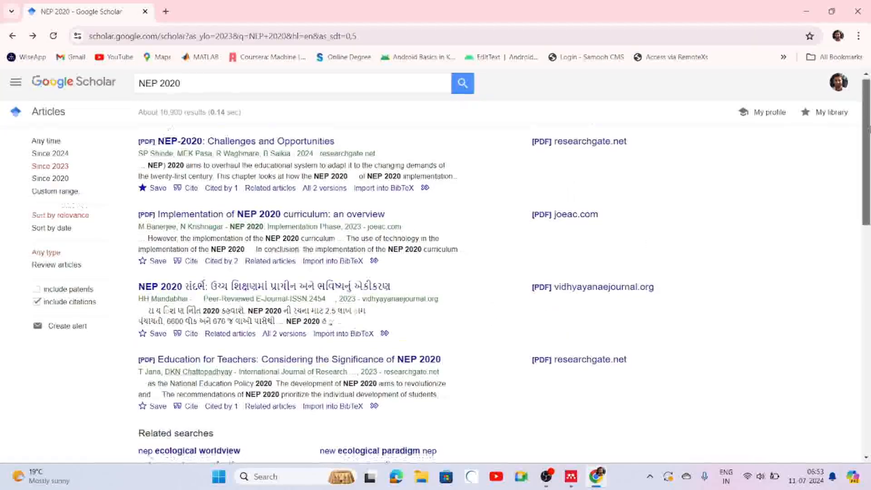
drag(868, 124, 869, 151)
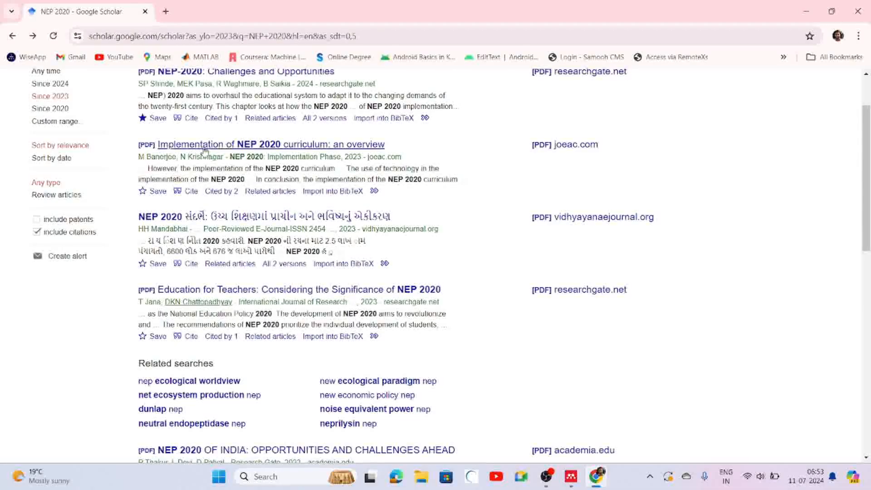
click(148, 191)
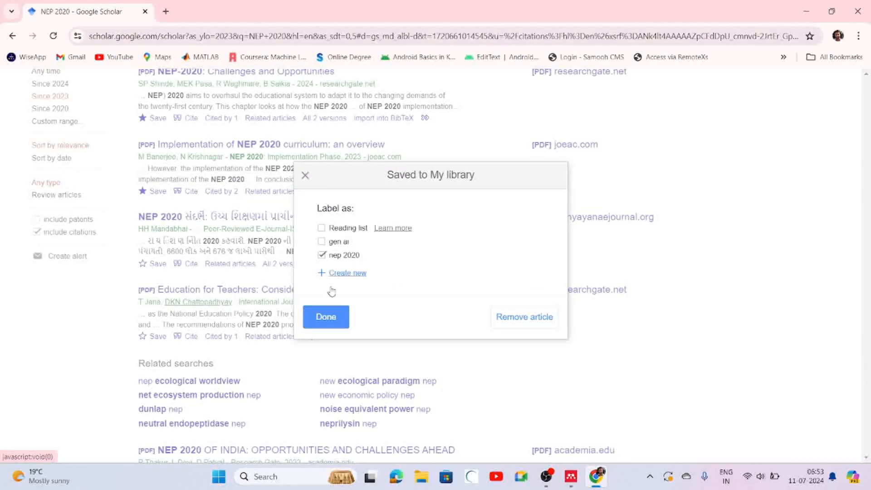
click(326, 317)
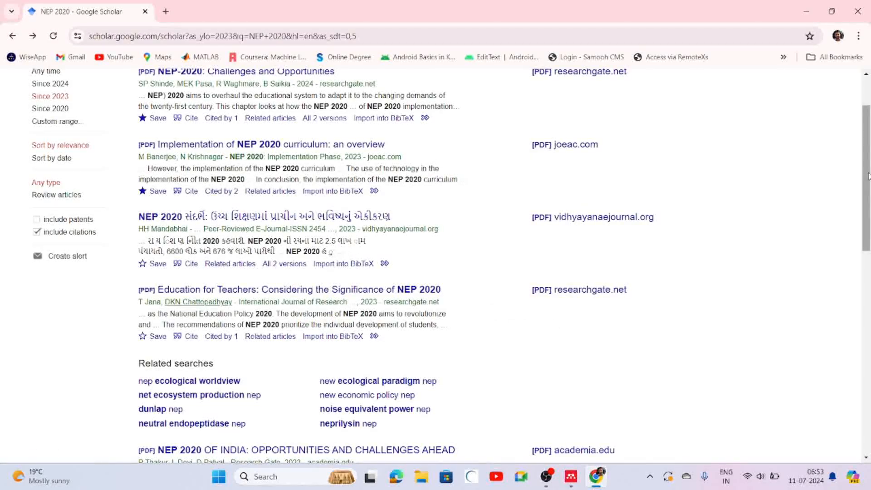
- Label the article "Changing role of teacher educators in view of NEP 2020" as nep 2020 in the library
drag(867, 161, 869, 252)
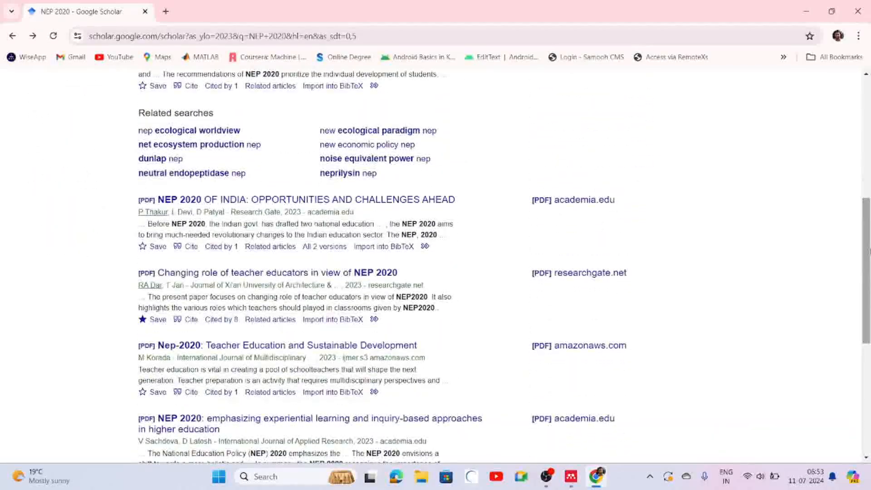
click(145, 321)
click(323, 256)
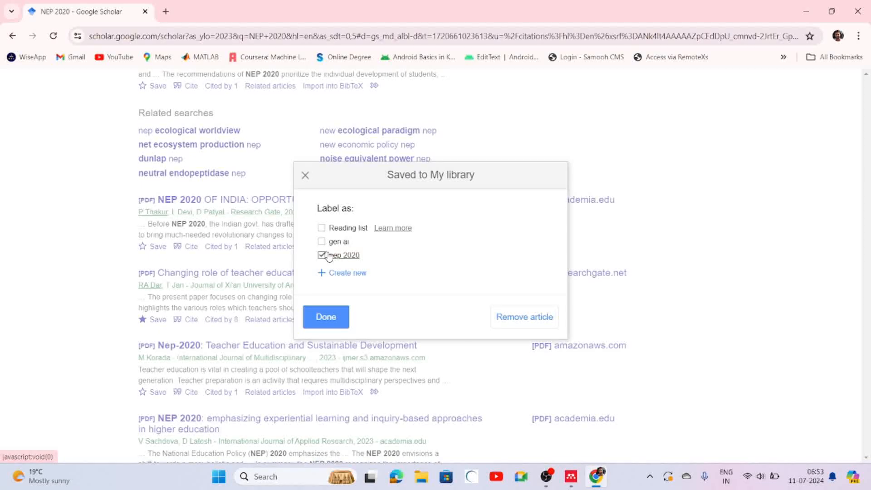
click(328, 318)
- Go to the second results page and label the article on integrating the Sustainable Development Goals (SDGs) in the curriculum as nep 2020
drag(869, 202, 869, 338)
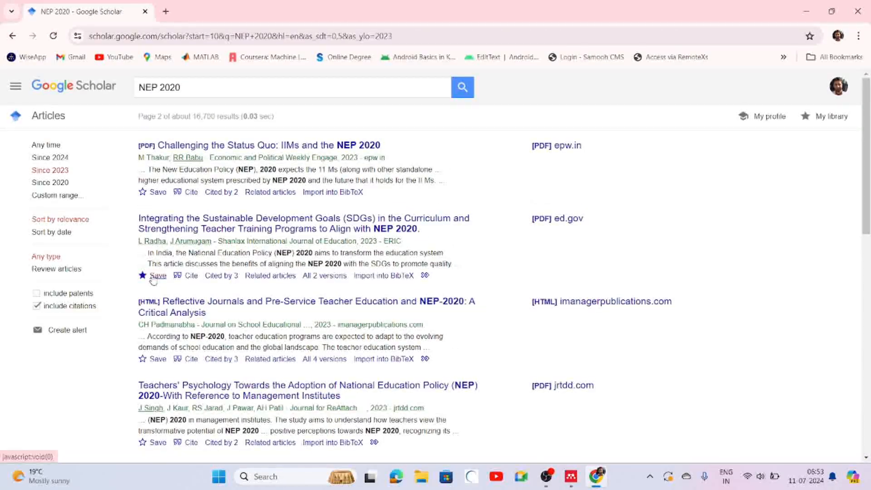
click(154, 277)
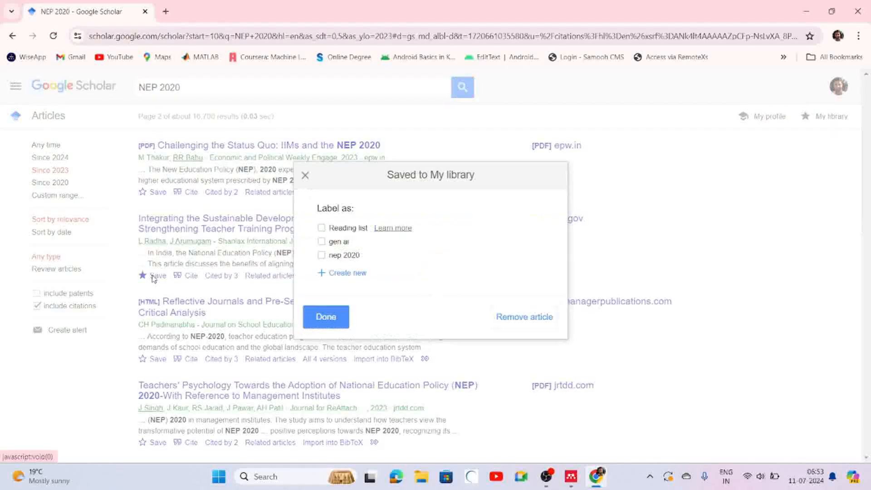
click(341, 256)
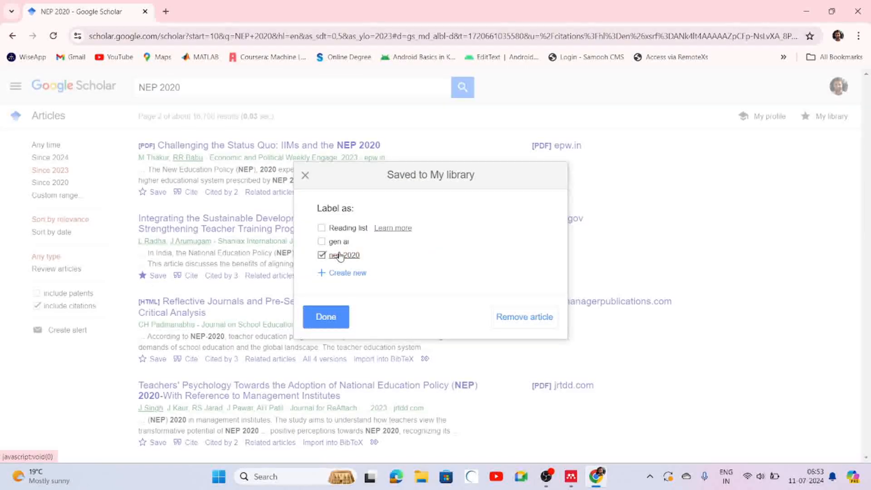
click(325, 319)
- Label the article "Digitalisation of Education with NEP-2020 and its Impact on Quality of Life" as nep 2020
drag(860, 153, 865, 156)
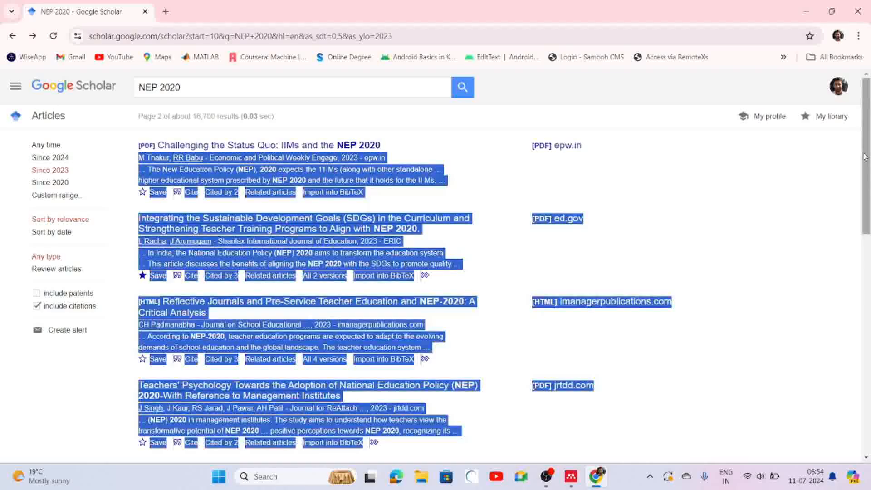
click(797, 190)
drag(866, 106, 865, 228)
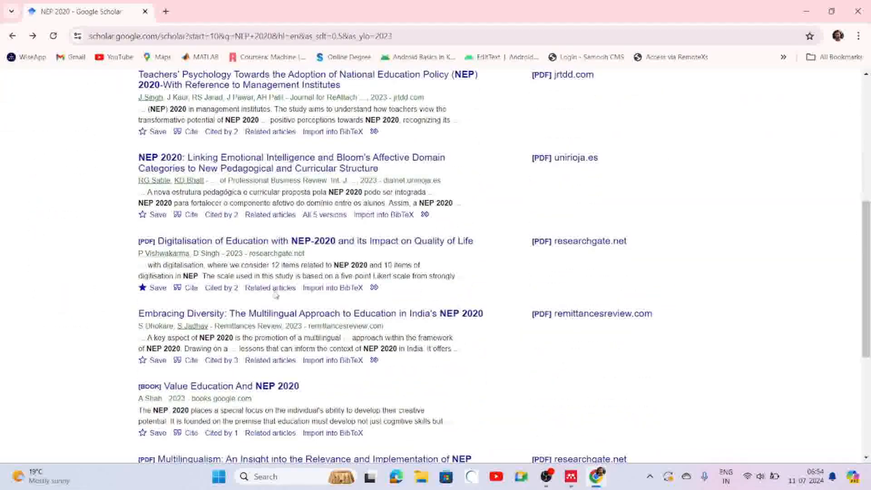
click(156, 287)
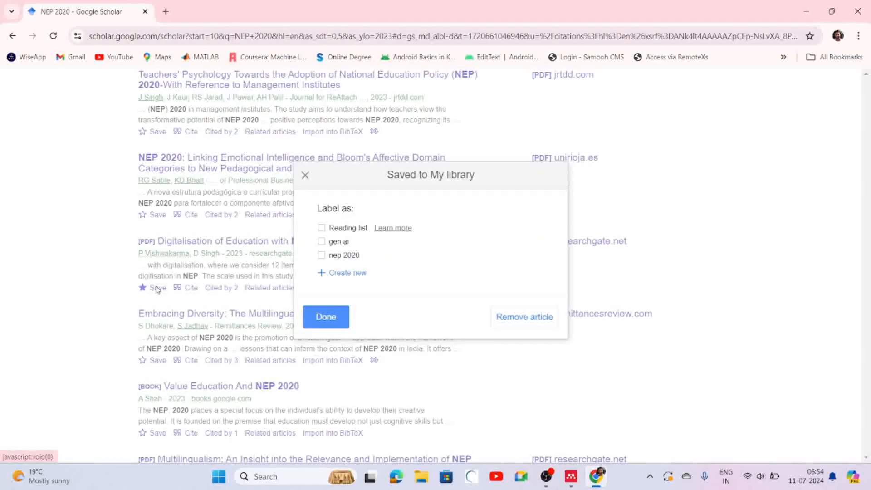
click(335, 255)
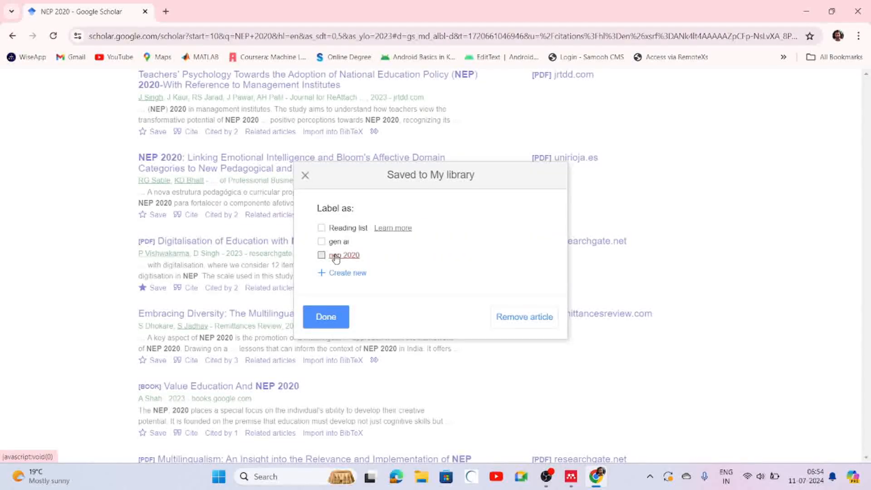
click(330, 317)
- Go to the third results page and save "Benefits of the Academic Bank of Credits ABC According to New Education Policy NEP 2020" under nep 2020
drag(868, 239, 866, 339)
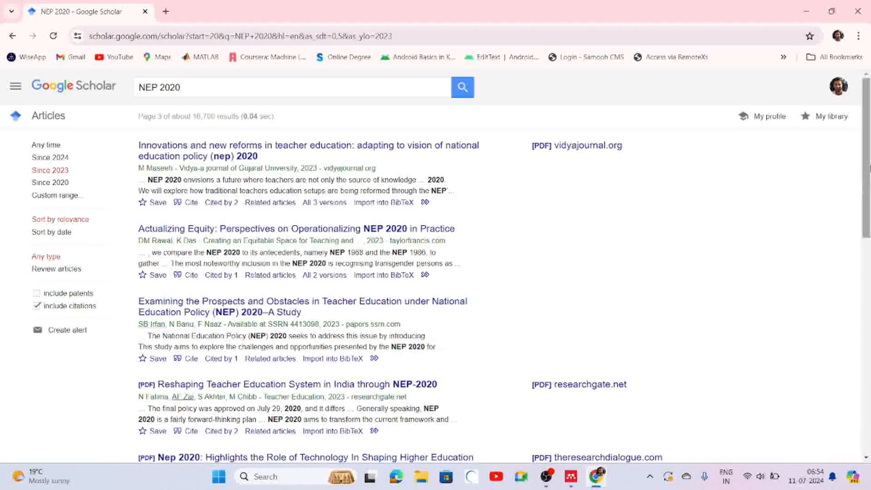
drag(869, 134, 866, 291)
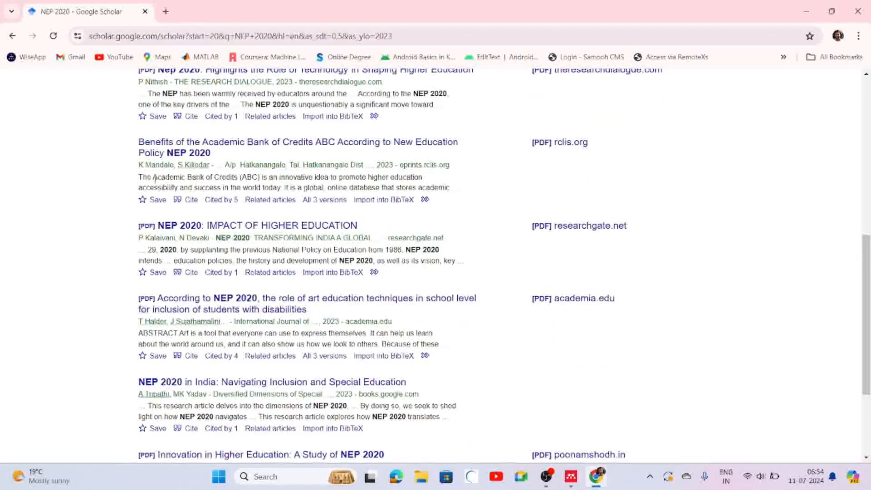
click(156, 200)
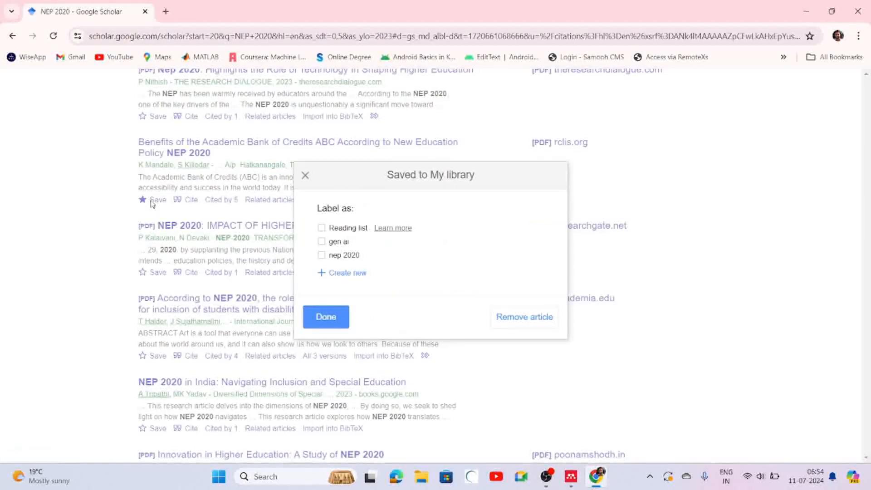
click(329, 316)
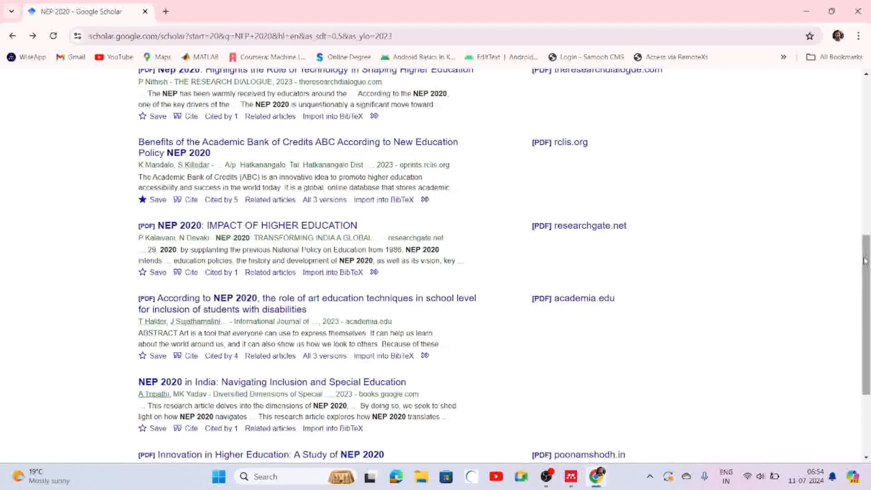
- Open My library to view all saved articles with their labels
scroll(868, 316, down, 3)
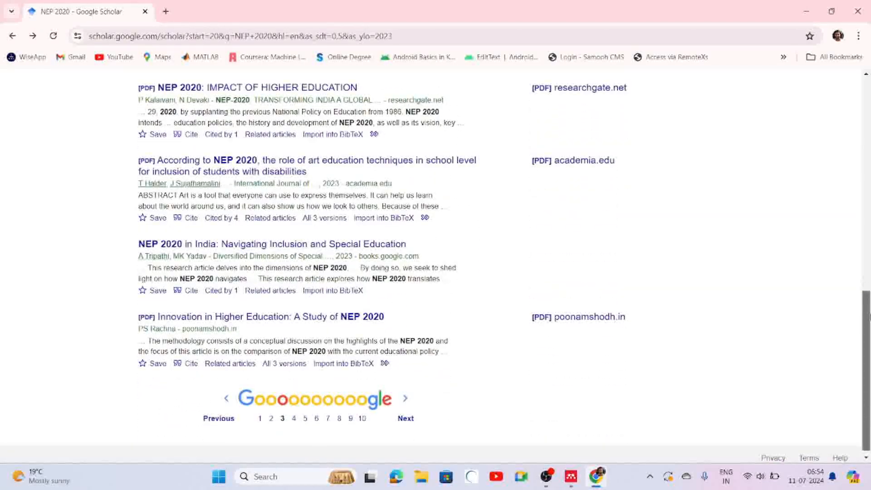
drag(870, 317, 778, 62)
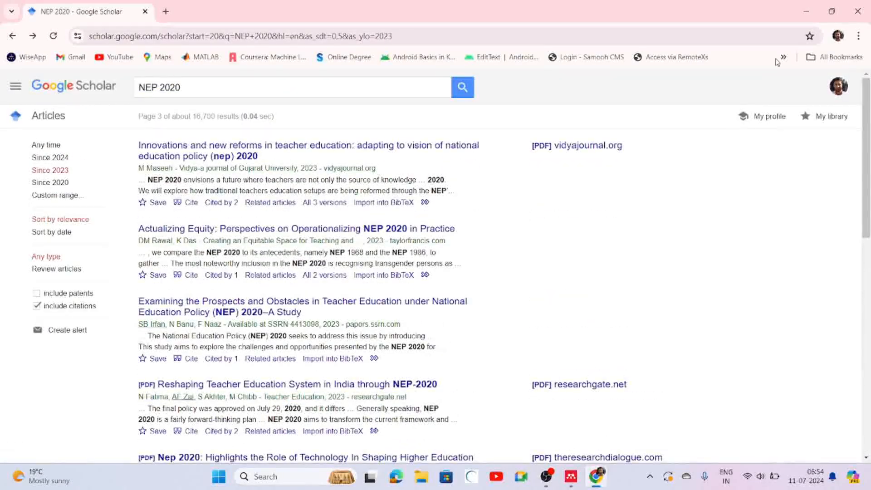
click(15, 87)
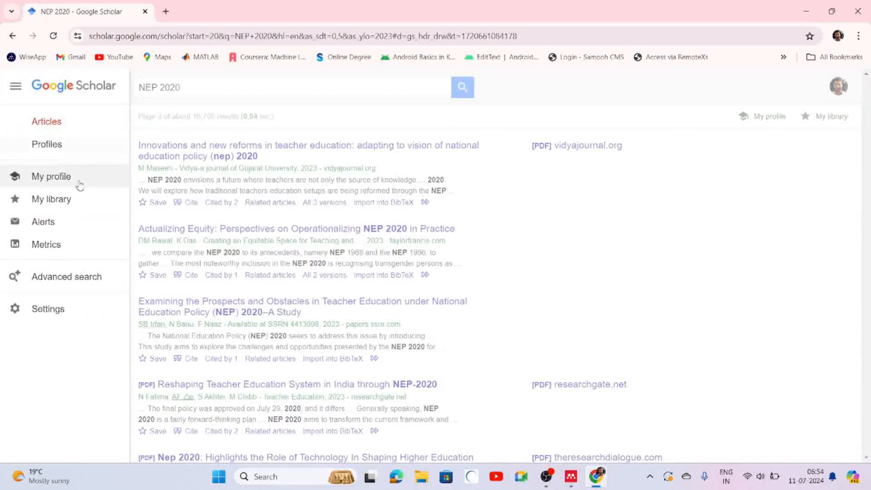
click(53, 199)
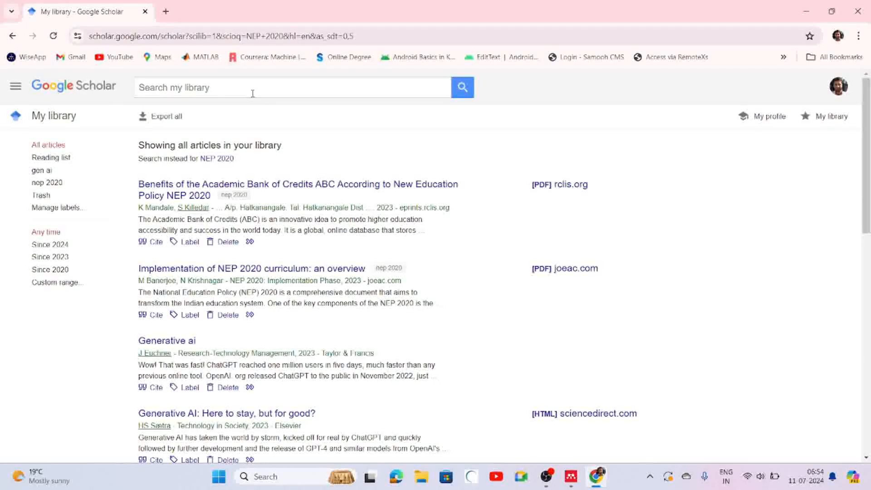
click(252, 93)
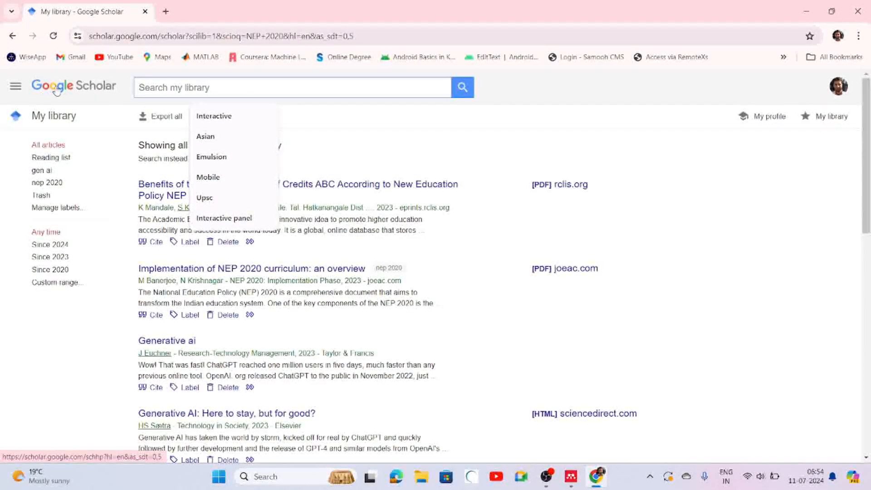
- Return to the Google Scholar home page and search for Generative AI
click(96, 87)
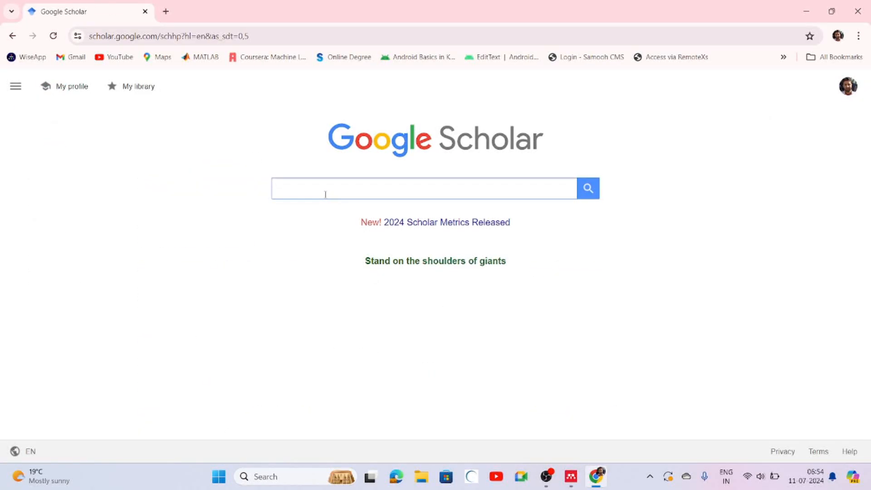
text(Gene)
key(Down)
key(Return)
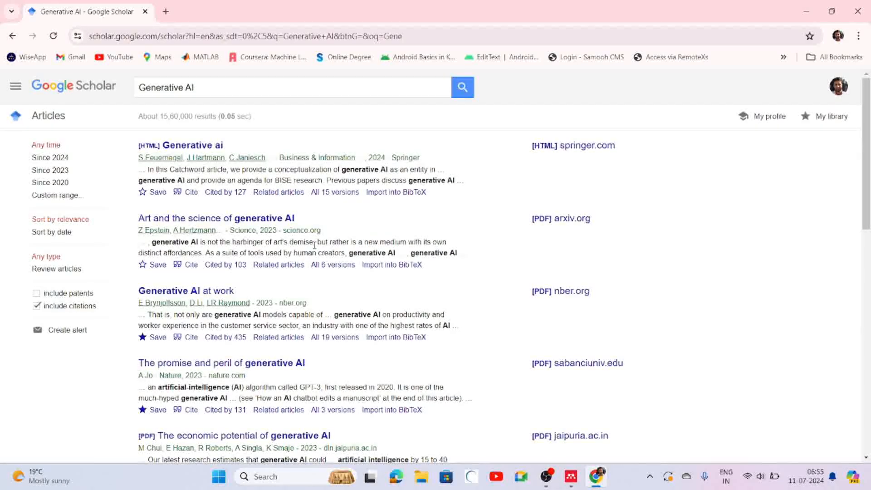
- Label the articles "Generative AI at work" and "The promise and peril of generative AI" as gen ai
click(158, 338)
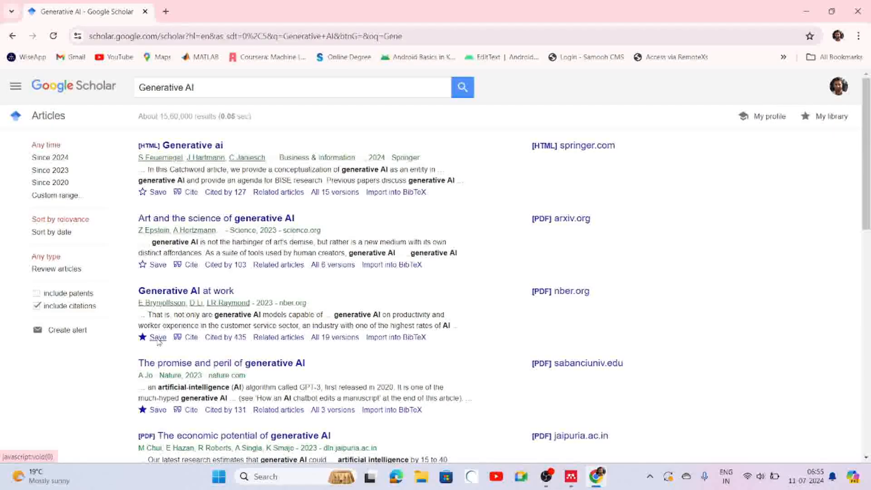
click(339, 242)
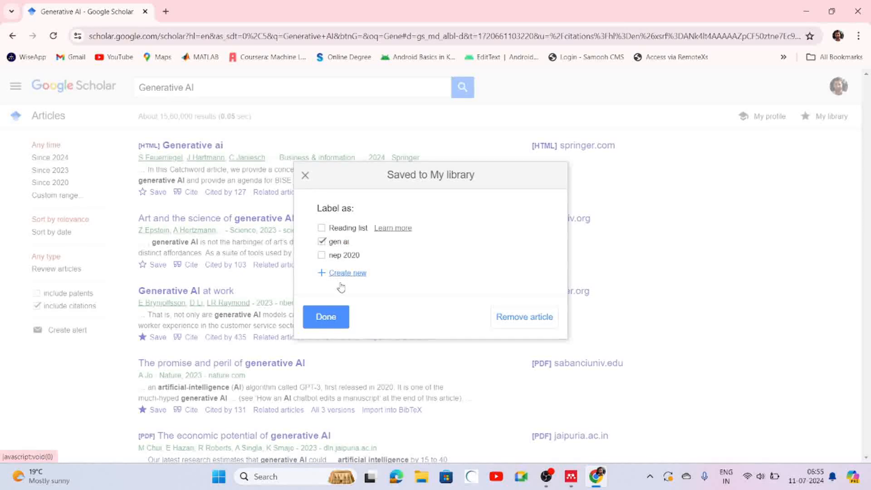
click(325, 316)
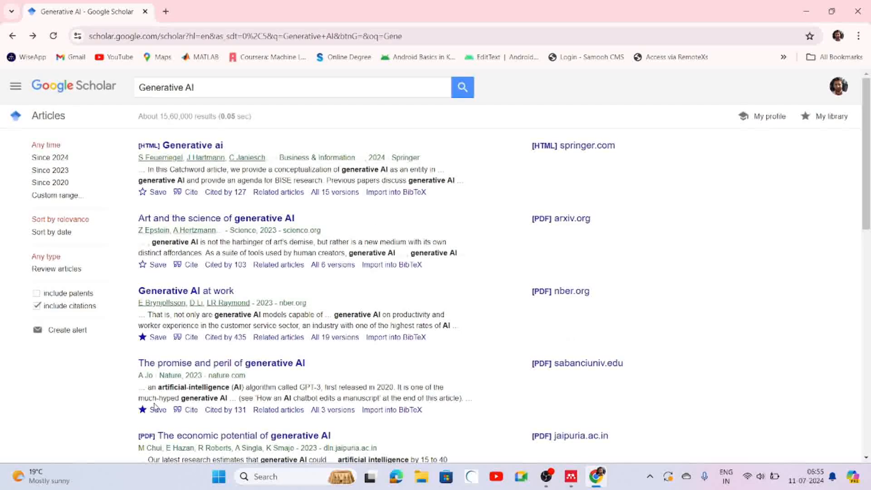
click(145, 411)
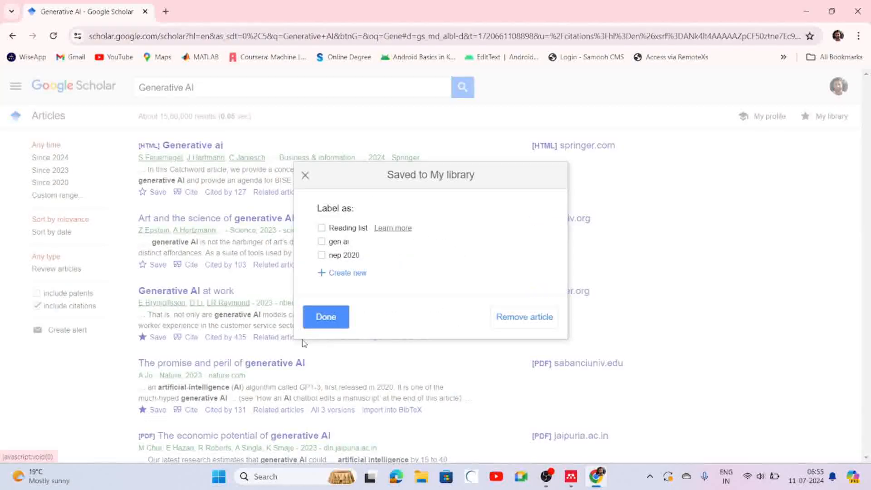
click(335, 244)
click(325, 313)
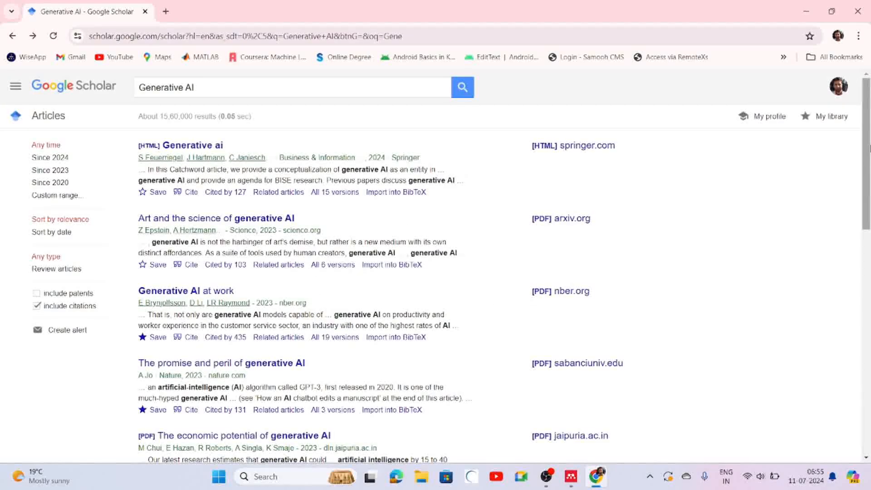
- Label "The economic potential of generative AI" and "The power of generative ai: A review of requirements, models" as gen ai
drag(870, 148, 870, 237)
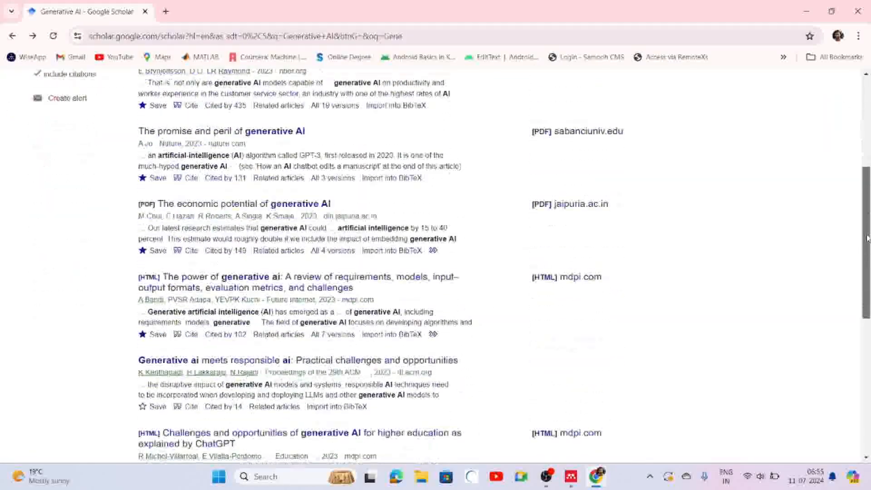
click(142, 250)
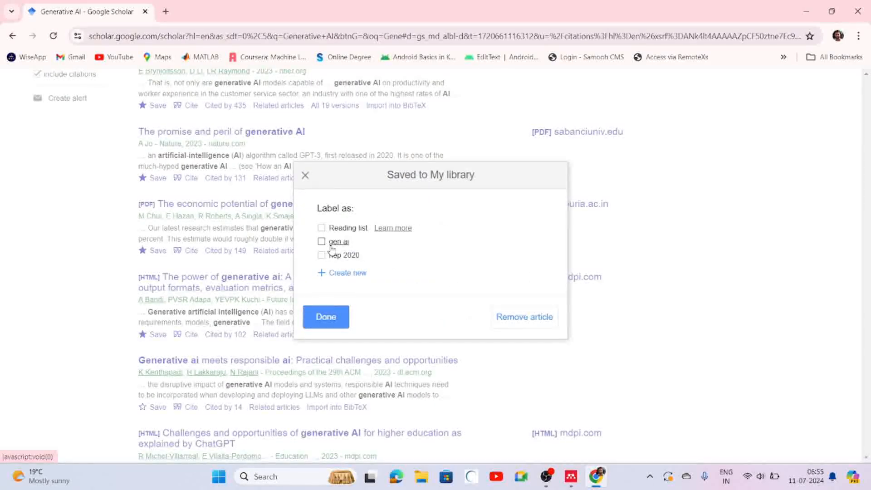
click(327, 315)
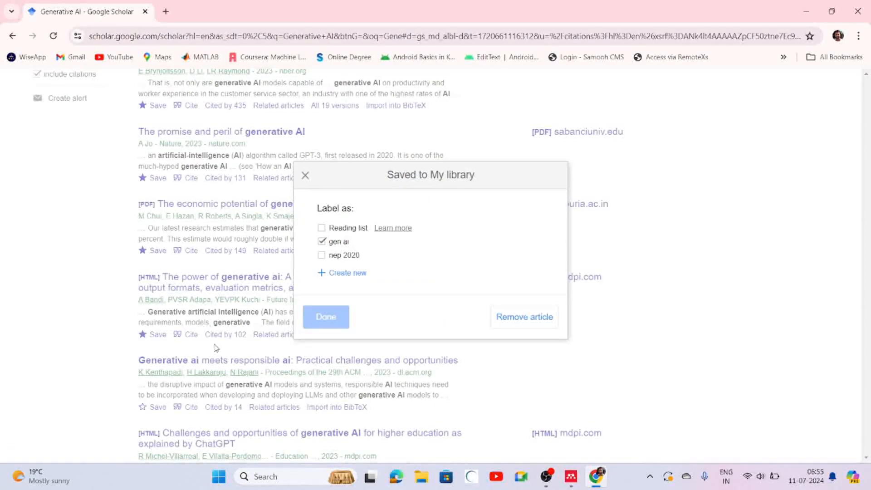
click(148, 335)
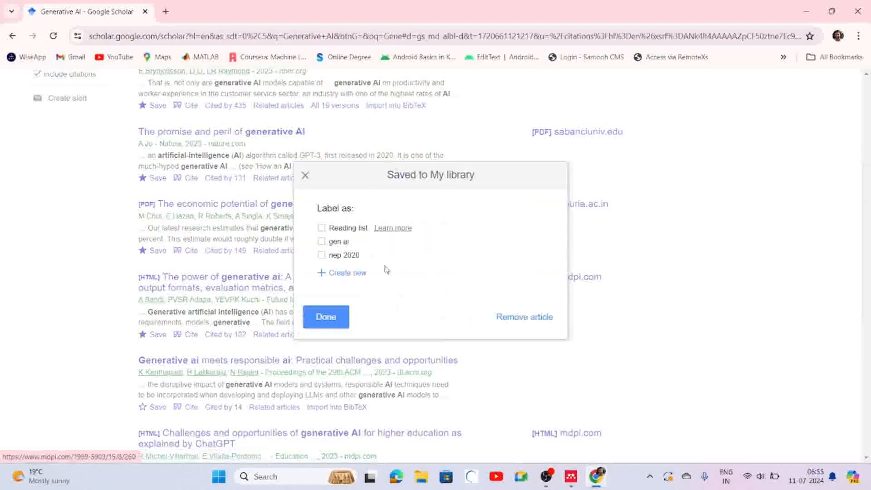
click(322, 241)
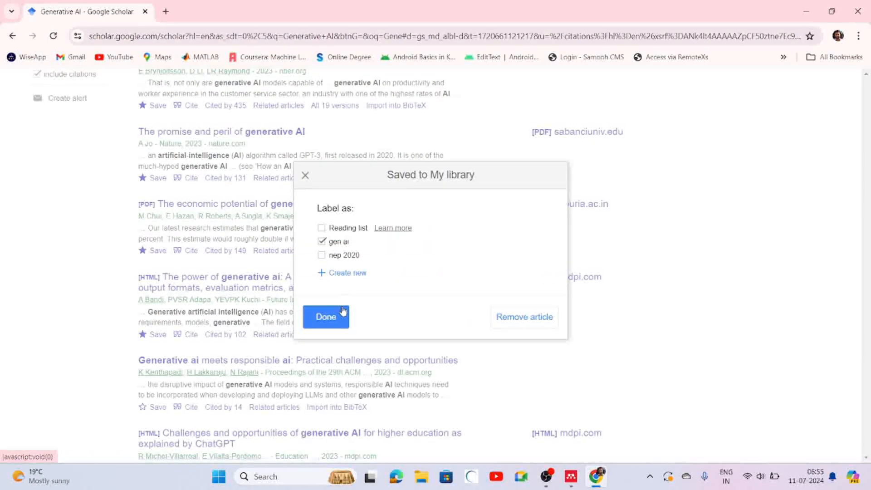
click(326, 316)
- Label the article "Regulating ChatGPT and other large generative AI models" as gen ai in the library
drag(867, 190, 868, 313)
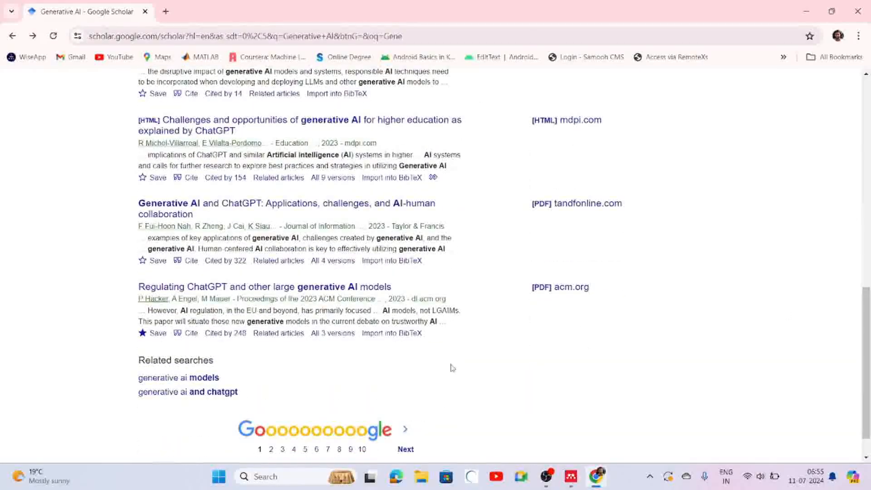
click(150, 337)
click(322, 242)
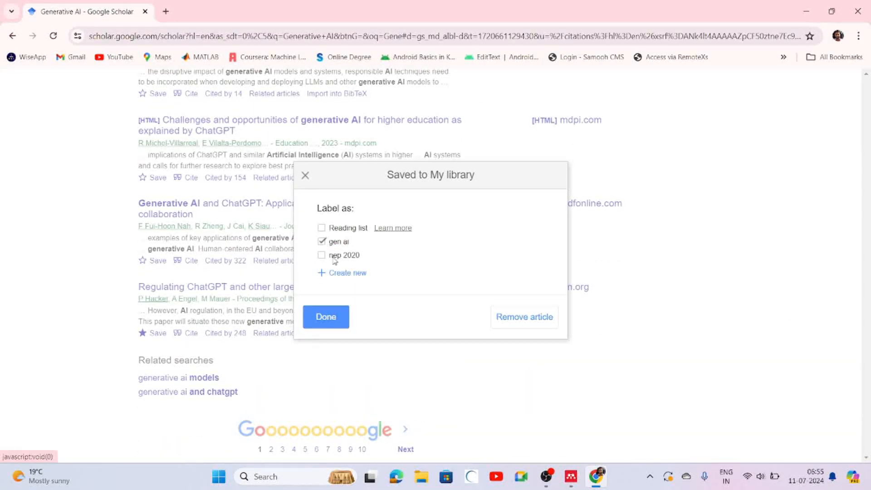
click(330, 316)
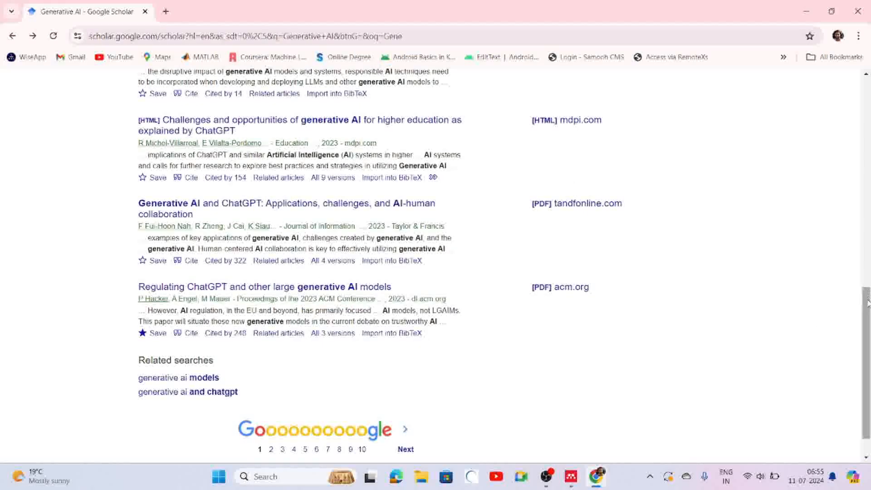
- On the second results page, label "Generative AI: Here to stay, but for good?" and the Research-Technology Management article "Generative ai" as gen ai
scroll(679, 288, down, 1)
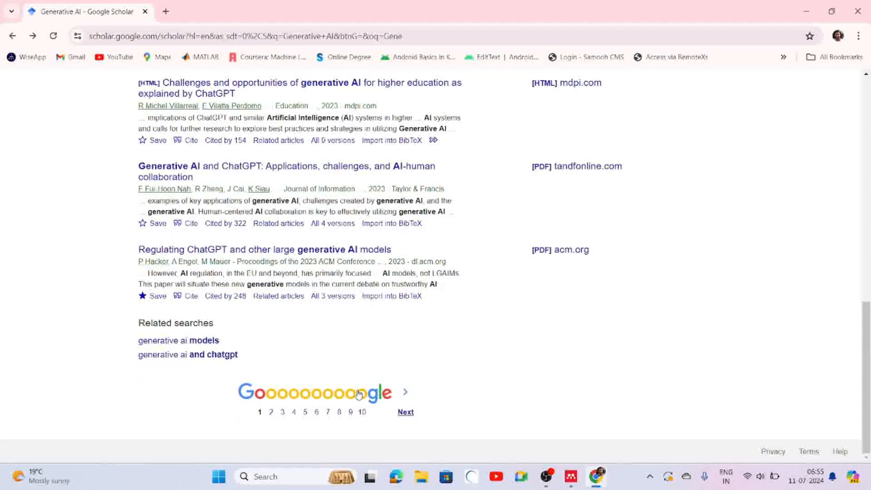
click(272, 413)
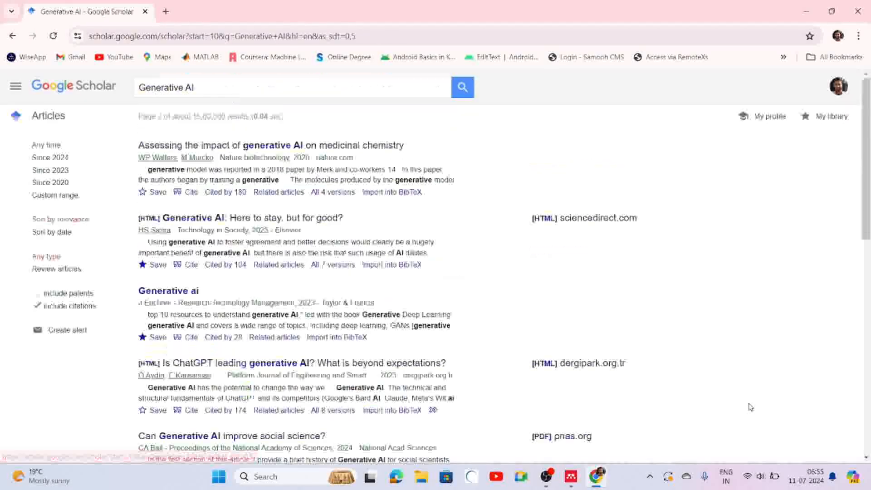
click(154, 268)
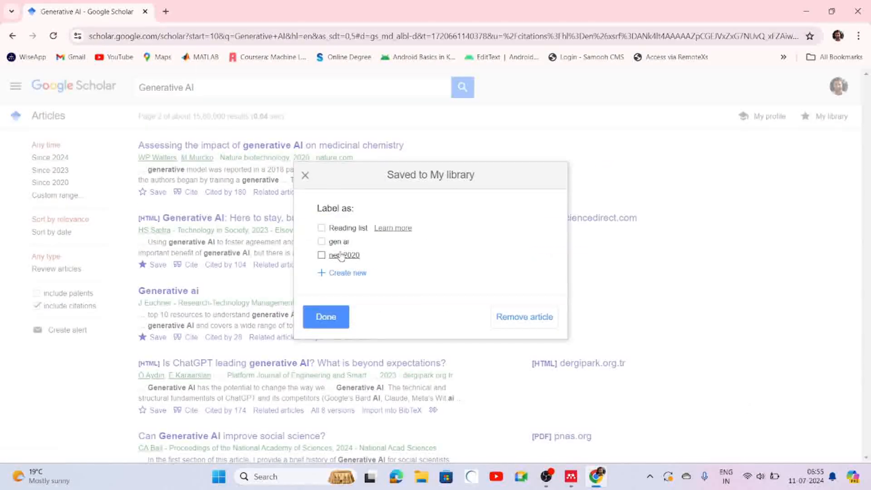
click(326, 317)
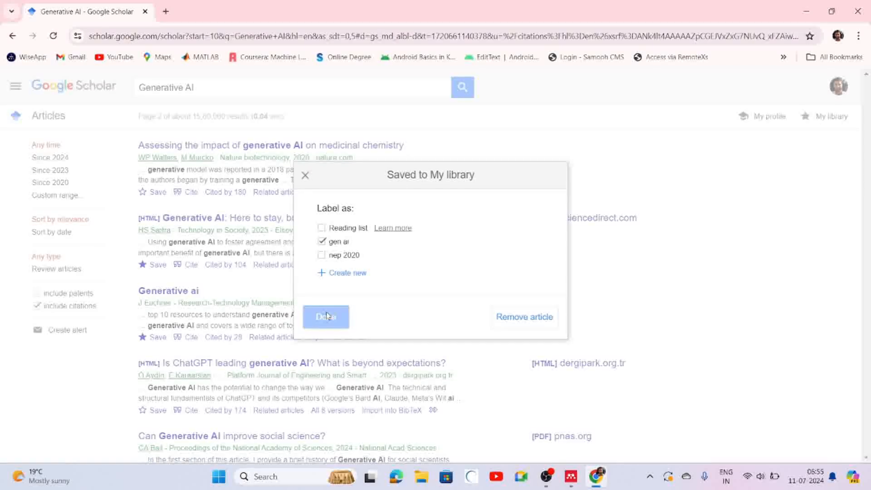
click(151, 341)
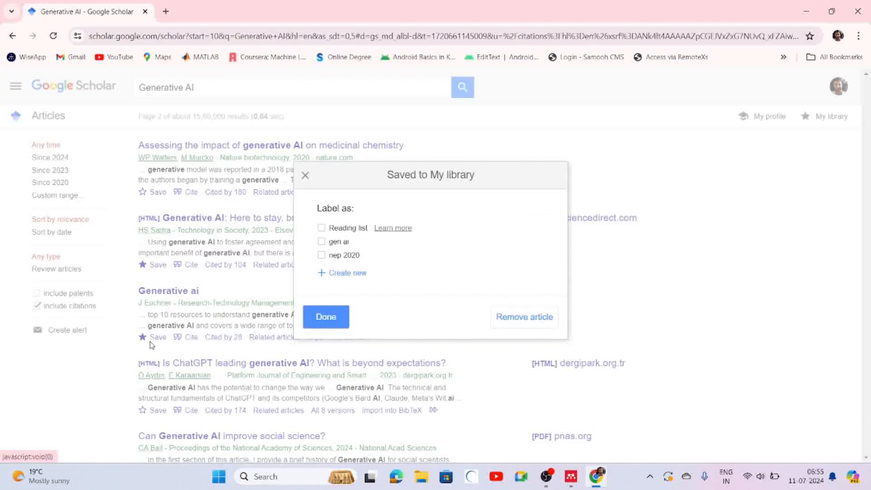
click(334, 249)
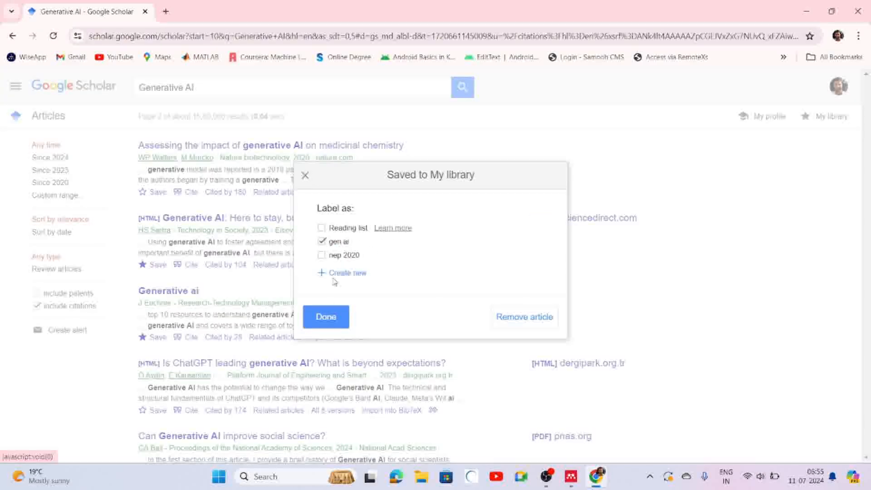
click(323, 315)
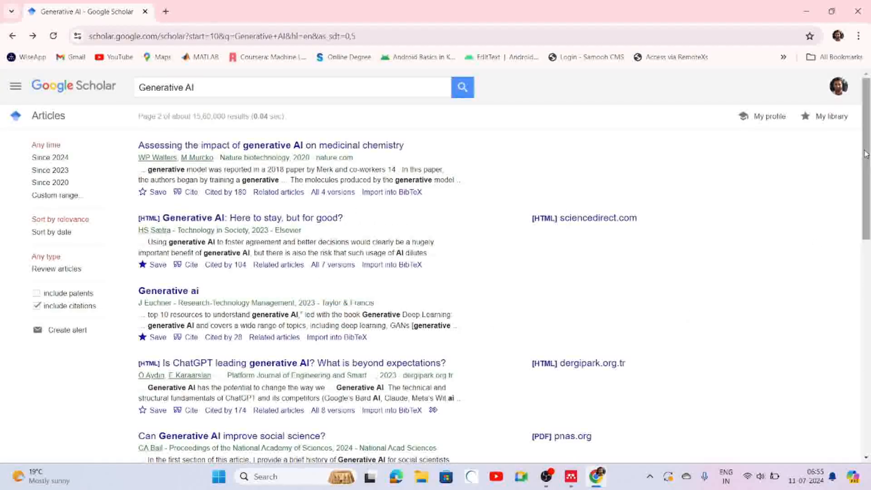
- Save the article "Generative AI meets copyright" to the library under the gen ai label
drag(867, 154, 865, 361)
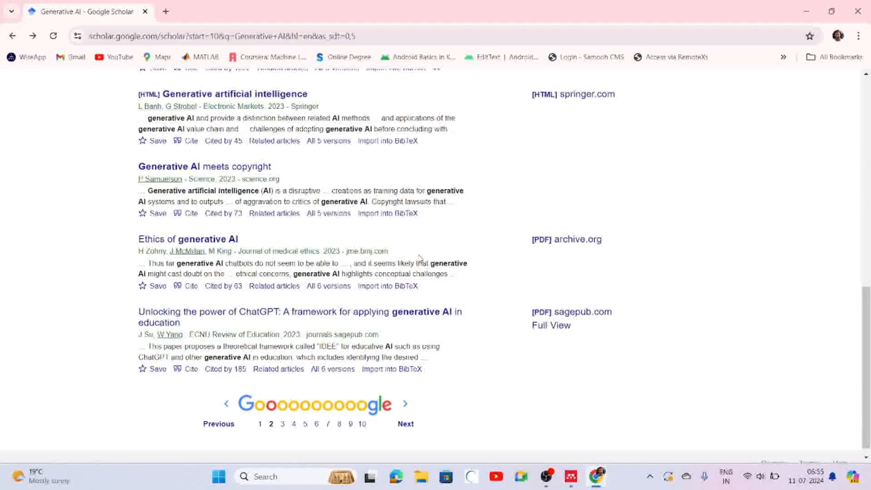
click(157, 214)
click(334, 243)
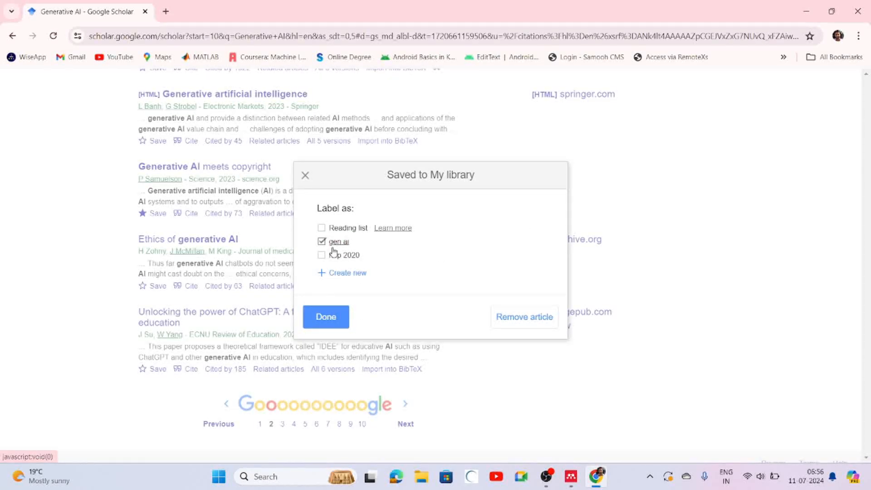
click(326, 318)
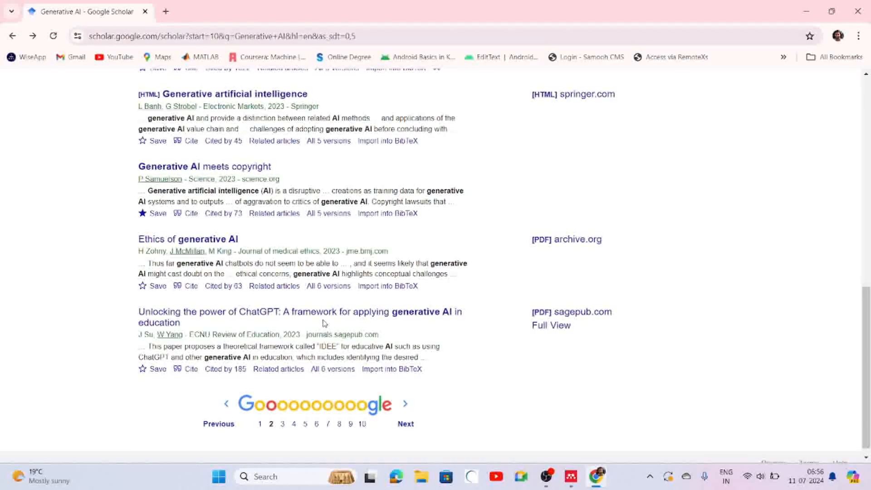
- Open My library and display the articles labelled nep 2020
scroll(324, 323, up, 10)
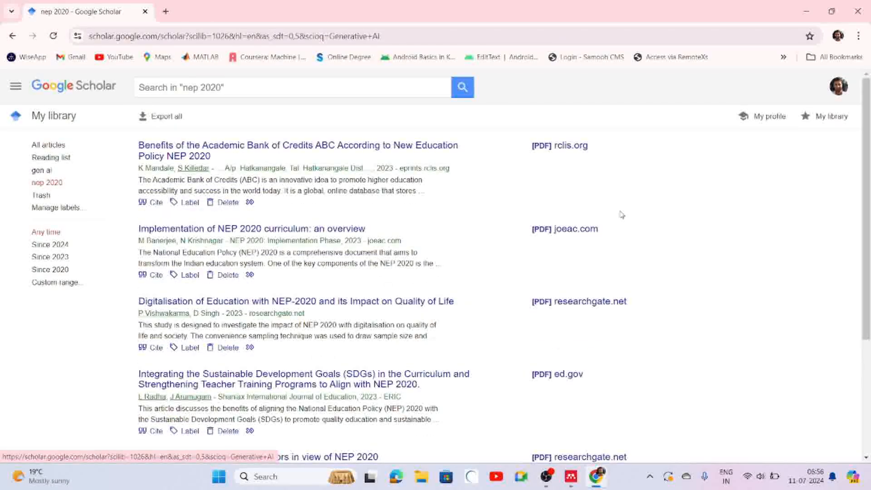
- Export all articles labelled nep 2020 in BibTeX format and copy all the resulting citation entries
scroll(869, 271, down, 4)
scroll(865, 127, up, 3)
drag(865, 128, 863, 34)
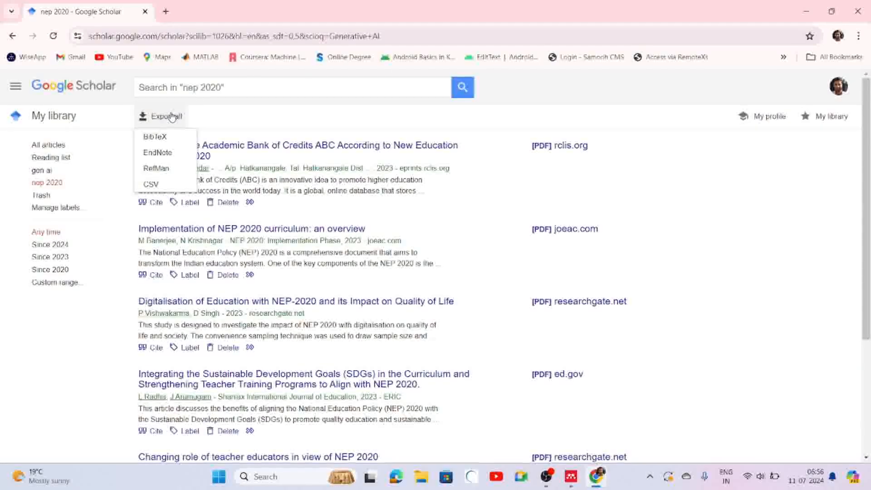
click(165, 137)
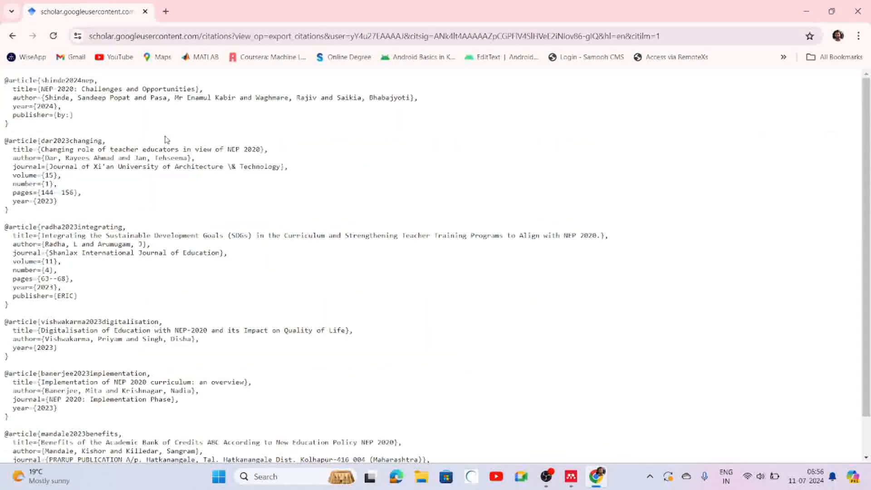
drag(866, 95, 870, 75)
key(ctrl+a)
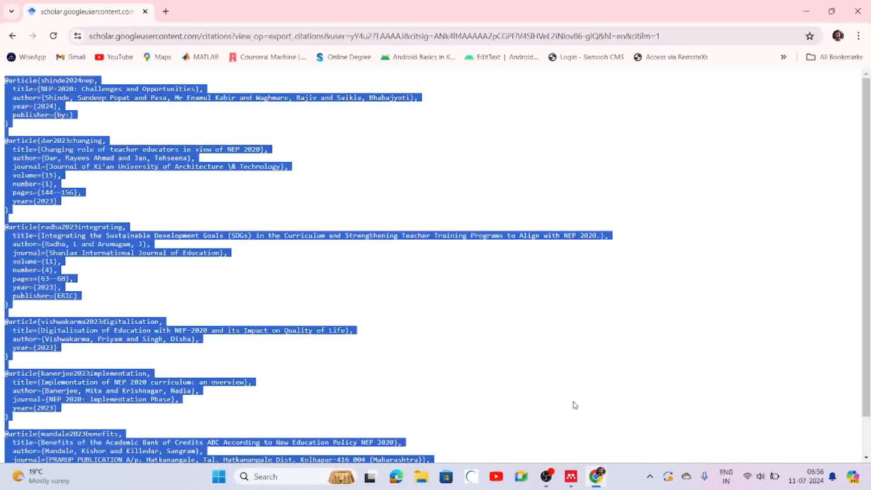
- Open Notepad in a maximized window and paste the copied NEP 2020 BibTeX entries into a blank document
click(280, 476)
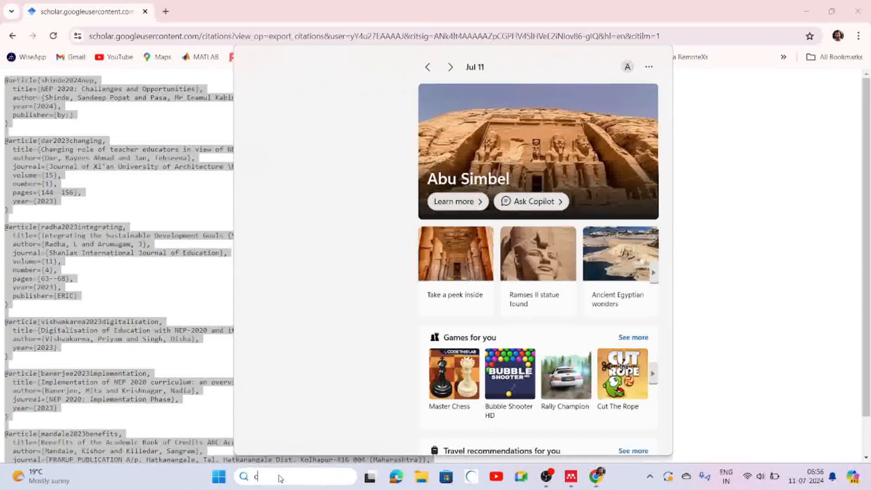
text(noe)
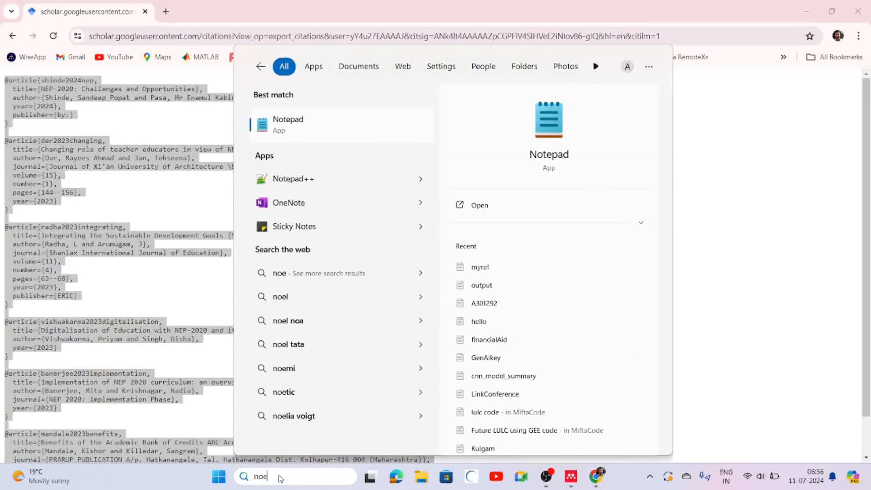
click(304, 130)
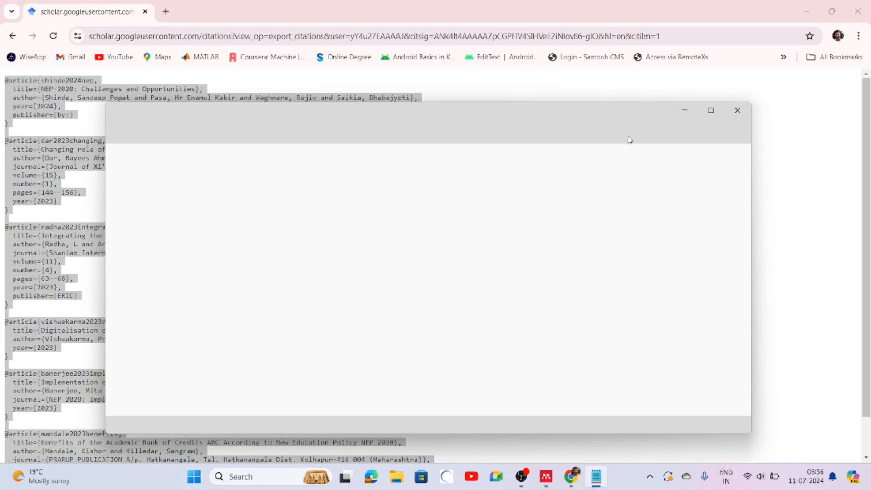
click(711, 112)
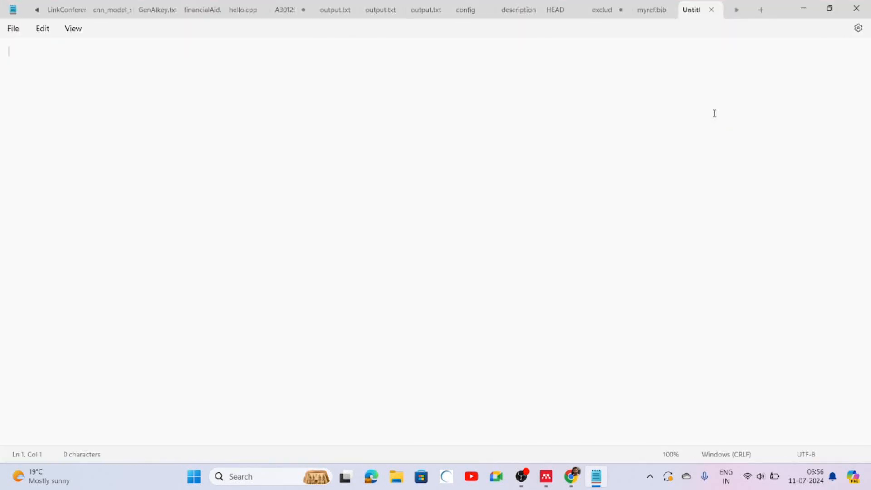
key(ctrl+v)
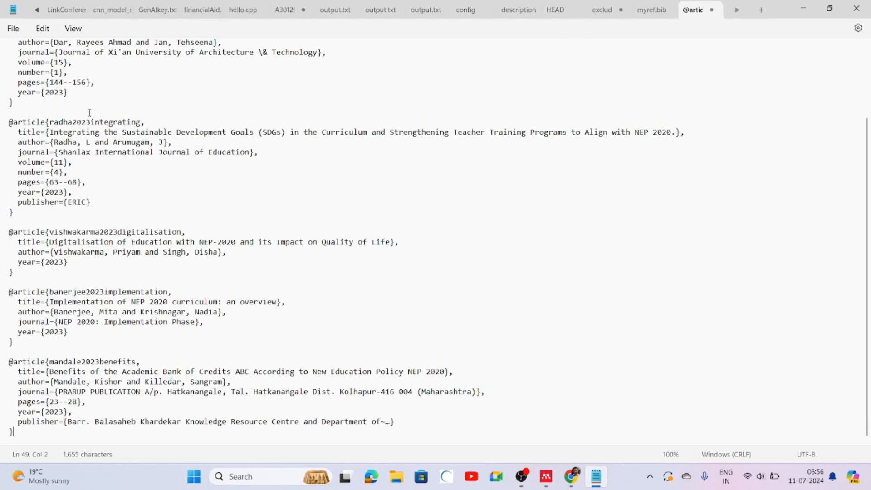
- Save the pasted NEP 2020 citations as NEPRef.bib in the Citations folder on the Desktop
click(14, 29)
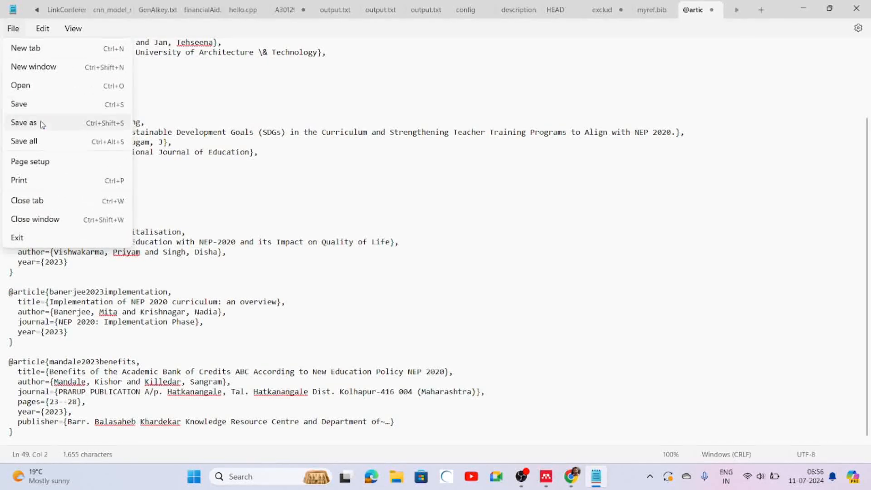
click(35, 130)
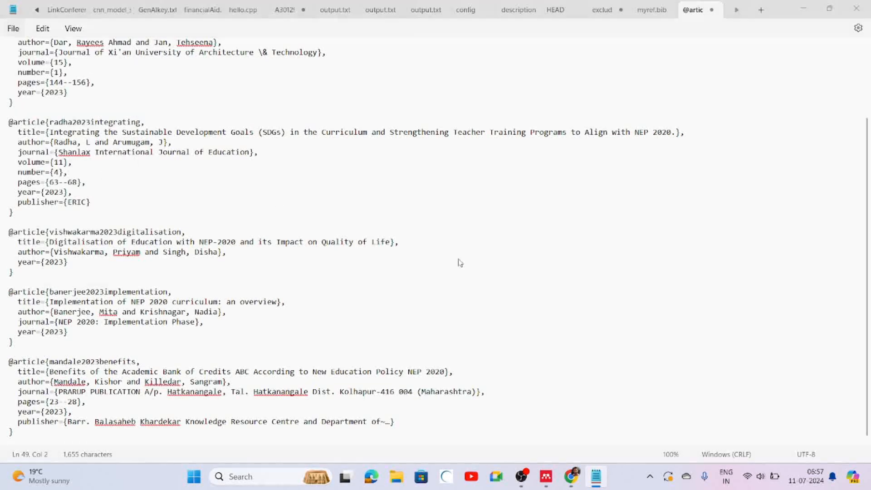
double_click(153, 96)
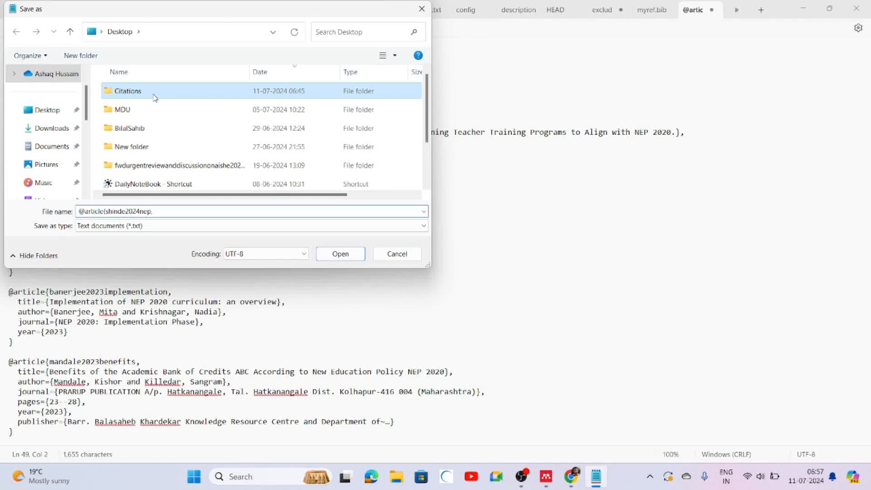
double_click(160, 209)
text(N)
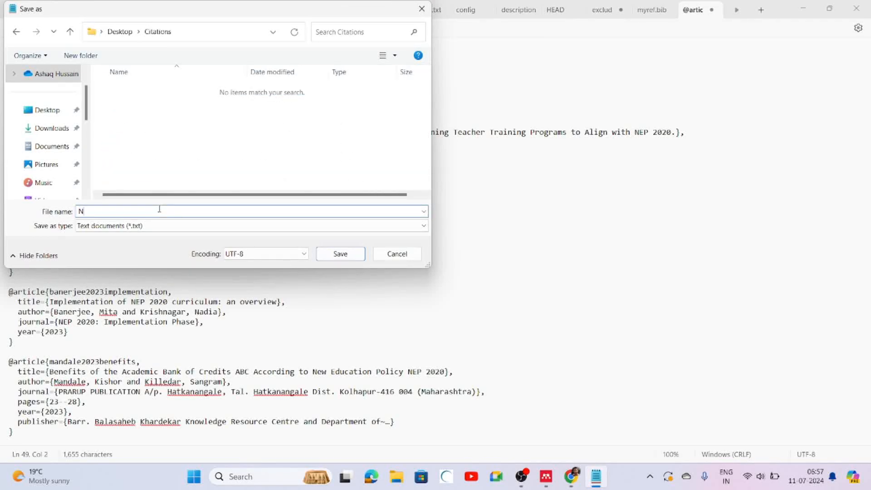
text(EPRef.bib)
key(Return)
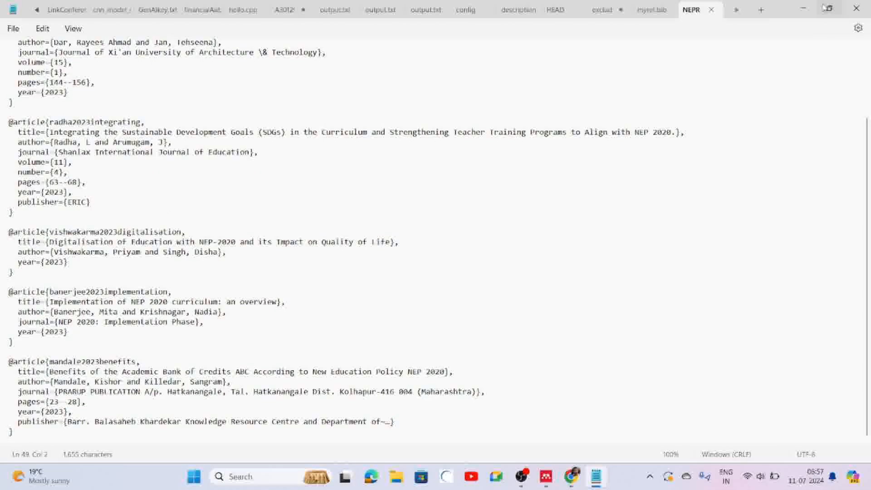
- Return to the Google Scholar library in Chrome, export all gen ai articles as BibTeX and copy every entry
click(799, 9)
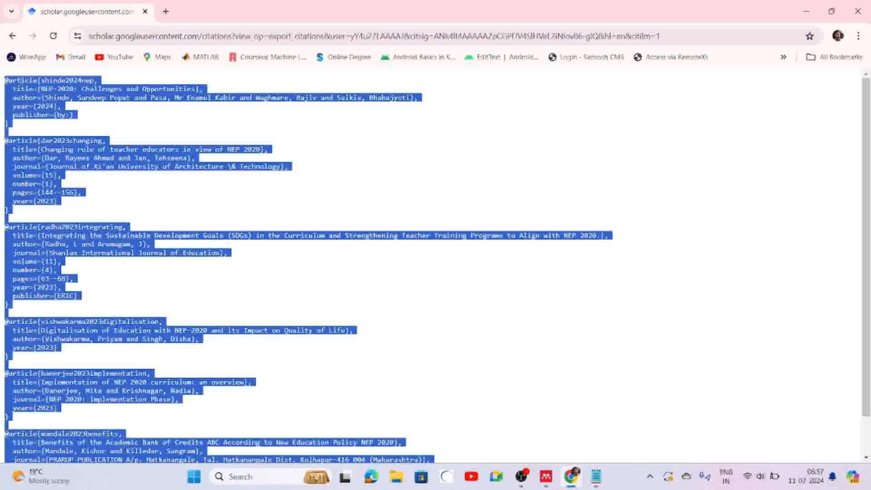
click(13, 37)
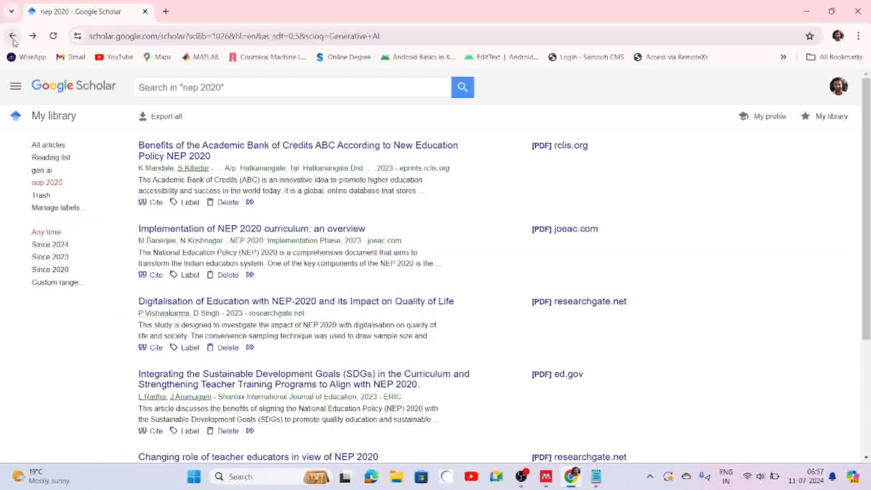
click(43, 172)
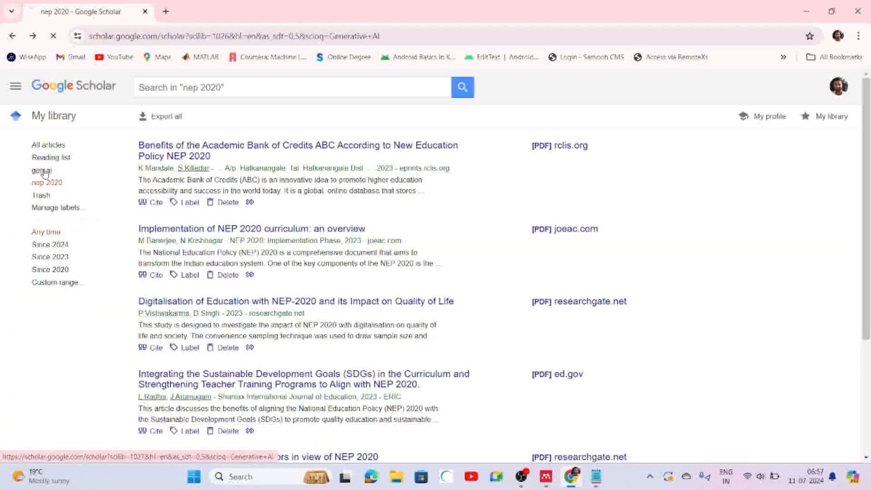
click(161, 117)
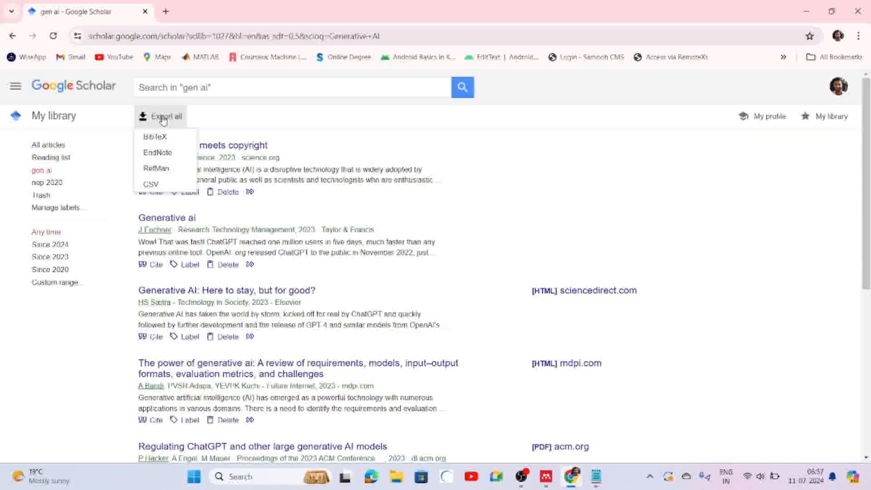
click(162, 139)
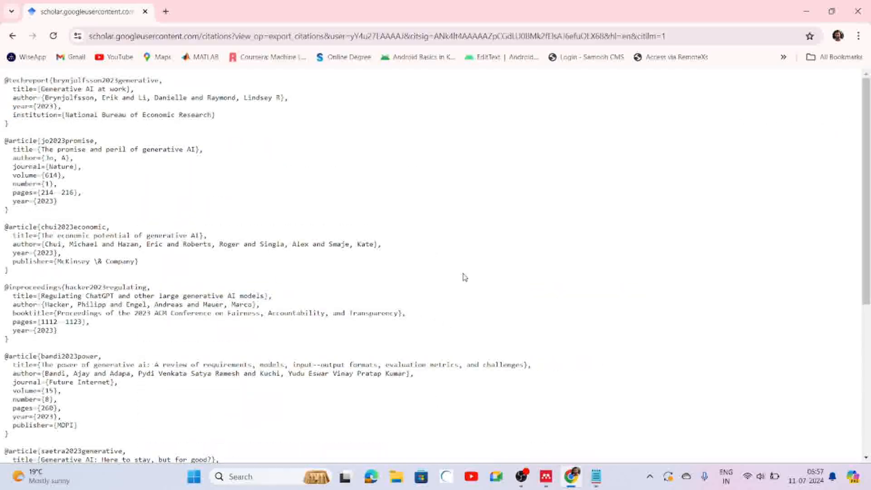
key(ctrl+a)
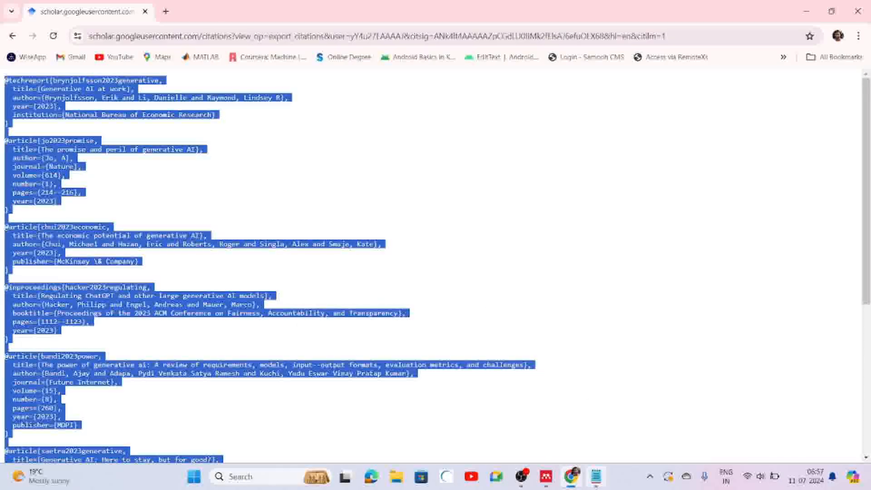
- Switch to Notepad and paste the copied gen ai BibTeX entries into a new tab
click(596, 477)
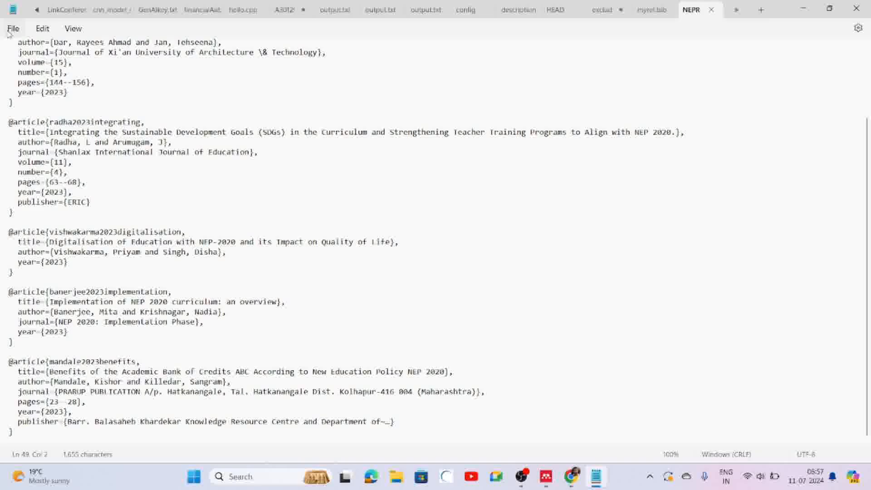
click(12, 29)
click(34, 49)
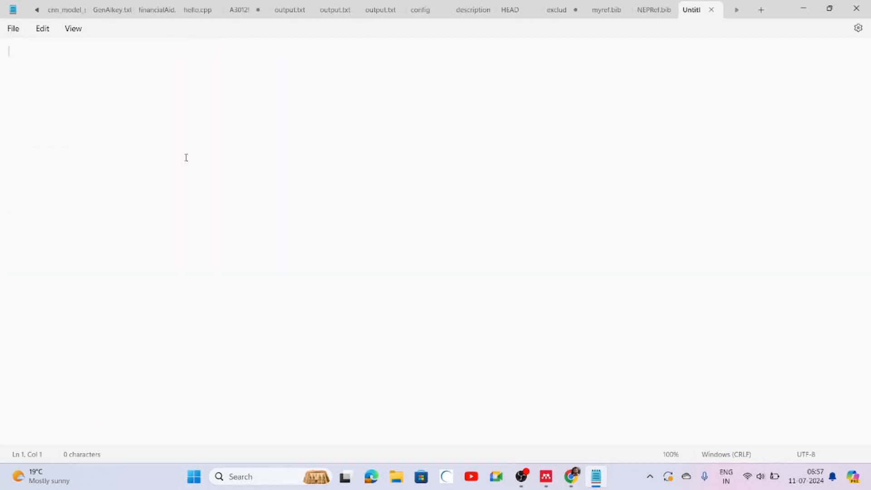
key(ctrl+v)
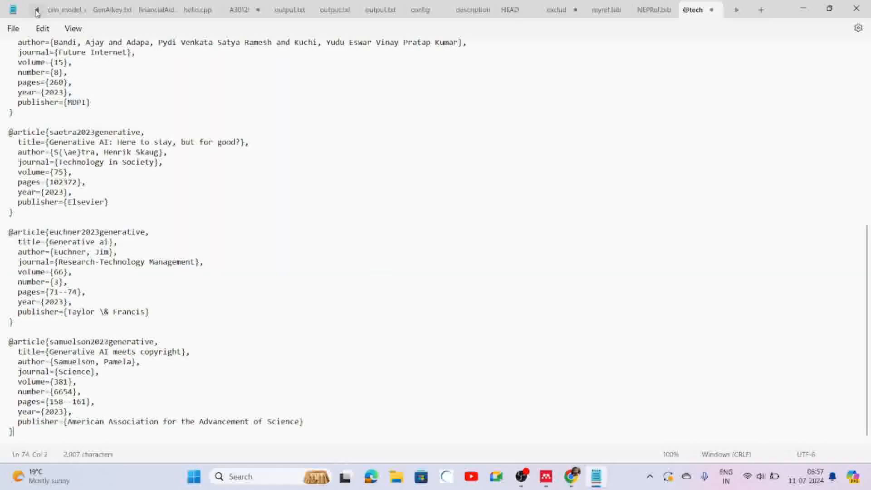
- Save the pasted gen ai citations as GenAI.bib in the Desktop's Citations folder
click(16, 31)
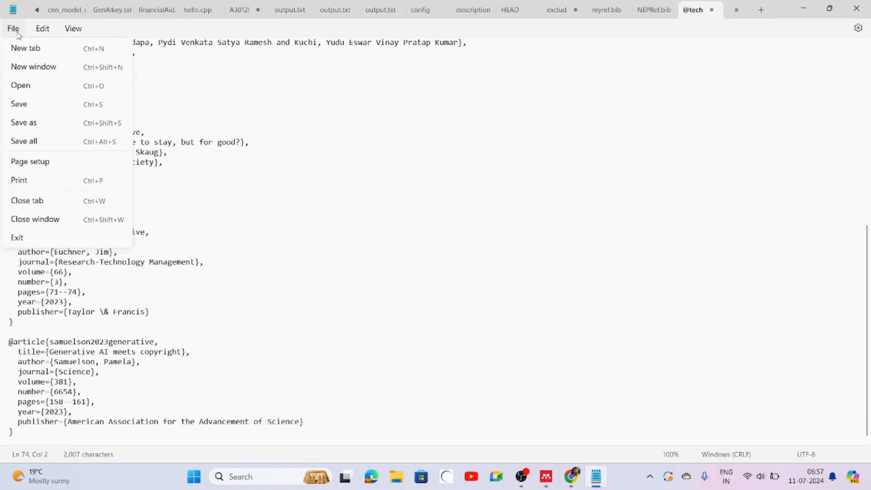
click(26, 124)
text(GenAI.bib)
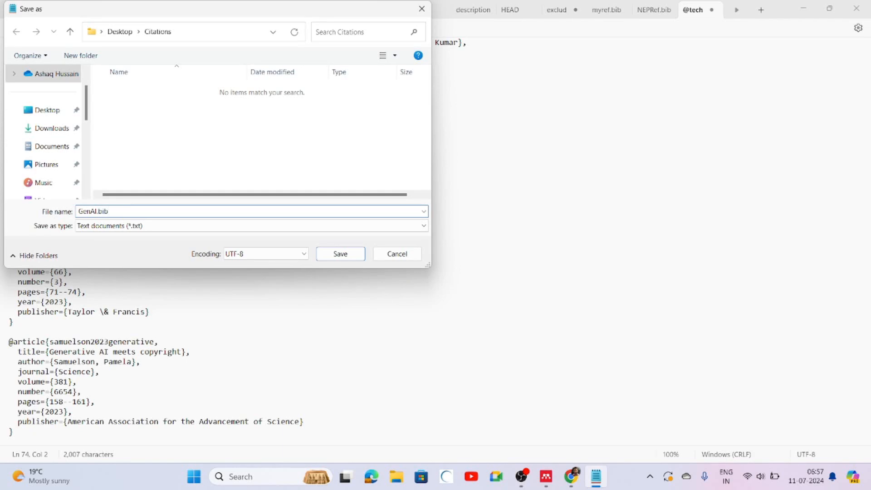
key(Return)
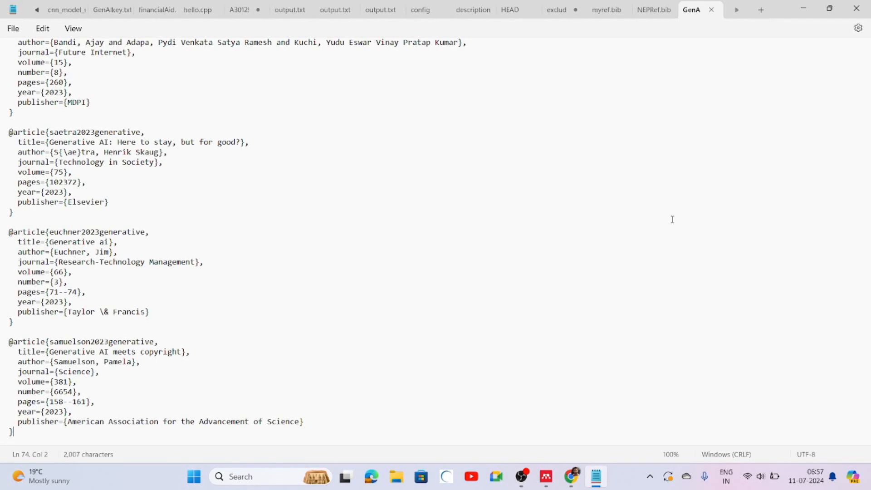
- Switch to Mendeley Reference Manager and import the BibTeX library file NEPRef.bib from the Desktop's Citations folder
click(808, 6)
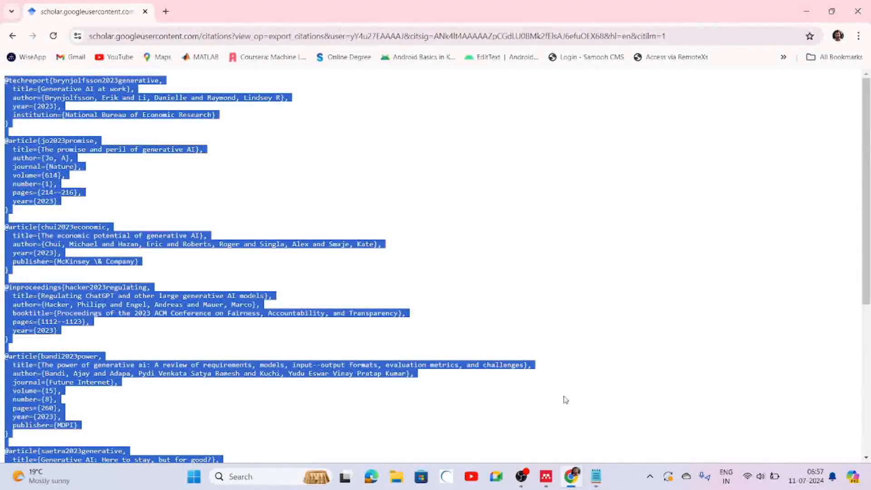
click(806, 11)
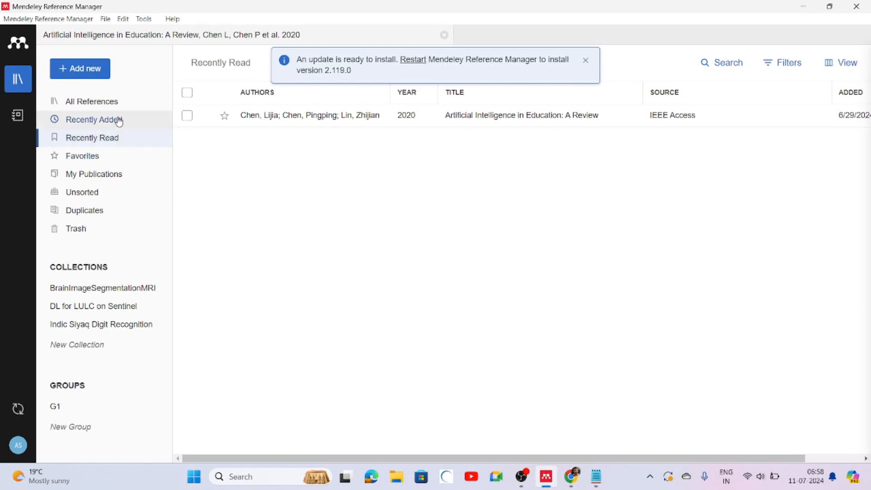
click(85, 73)
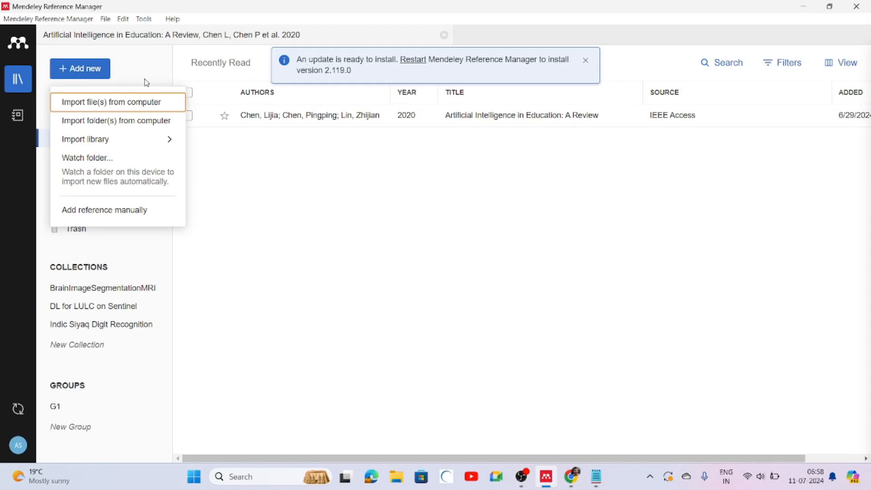
mouse_move(108, 140)
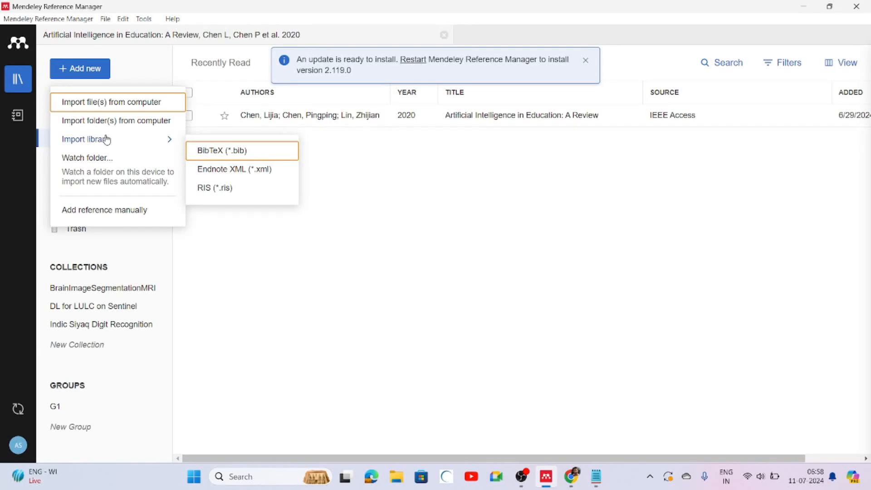
click(227, 152)
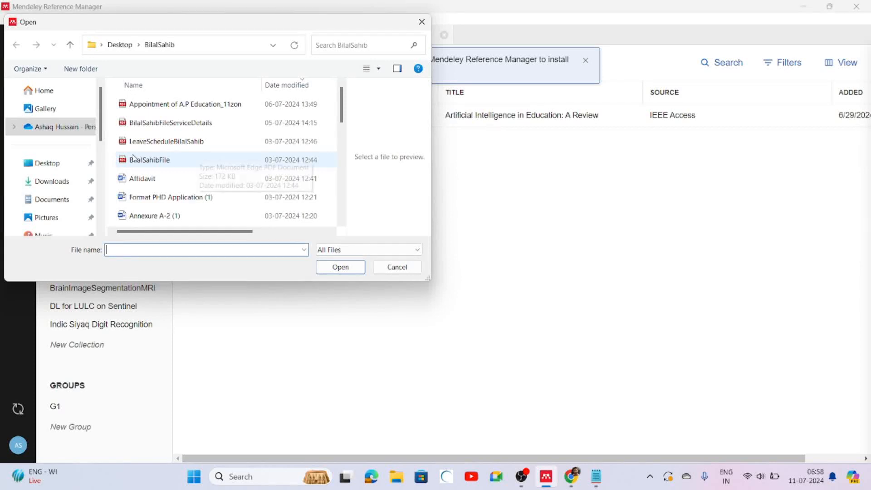
click(40, 167)
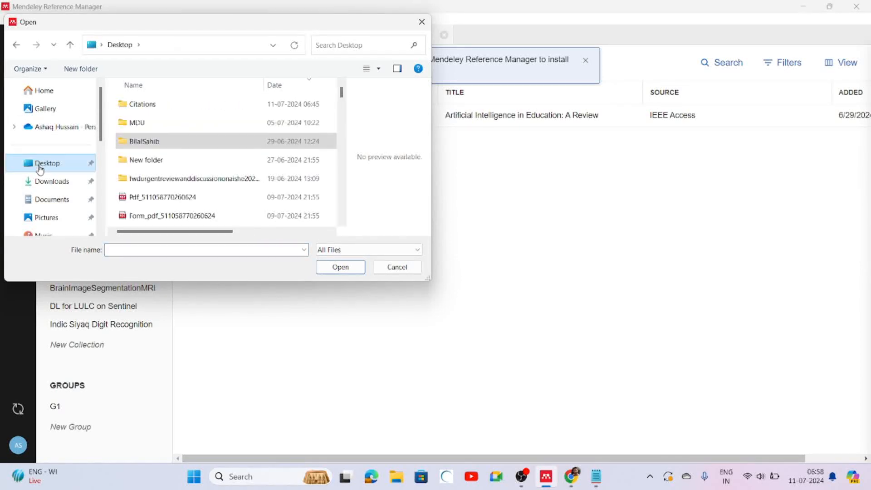
double_click(158, 103)
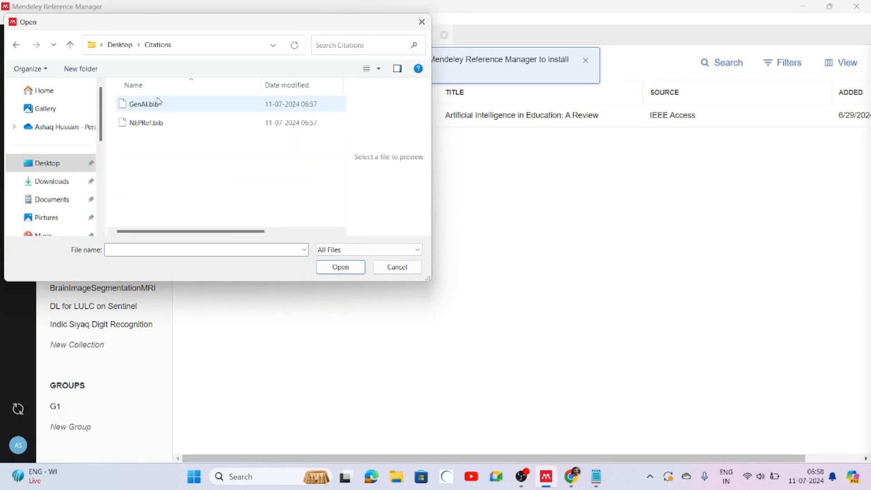
click(190, 126)
click(340, 271)
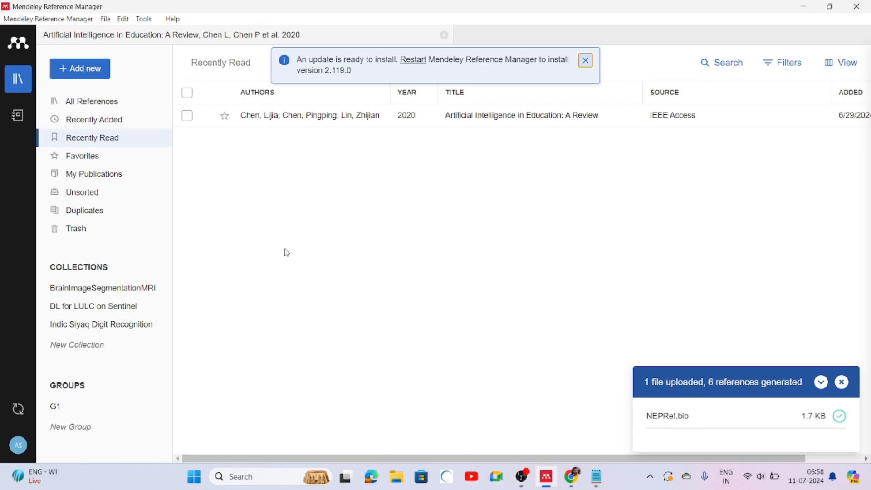
- Select the six newly imported NEP 2020 references among the recently added ones
click(91, 125)
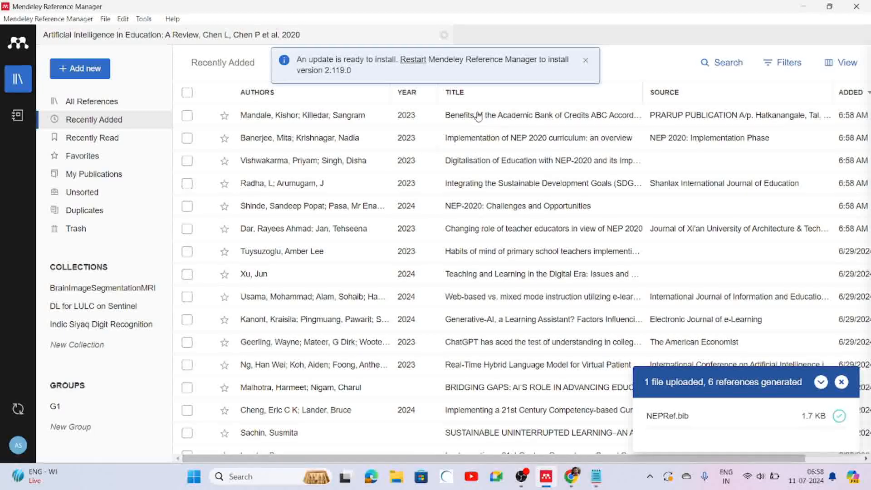
click(187, 116)
click(187, 138)
click(188, 162)
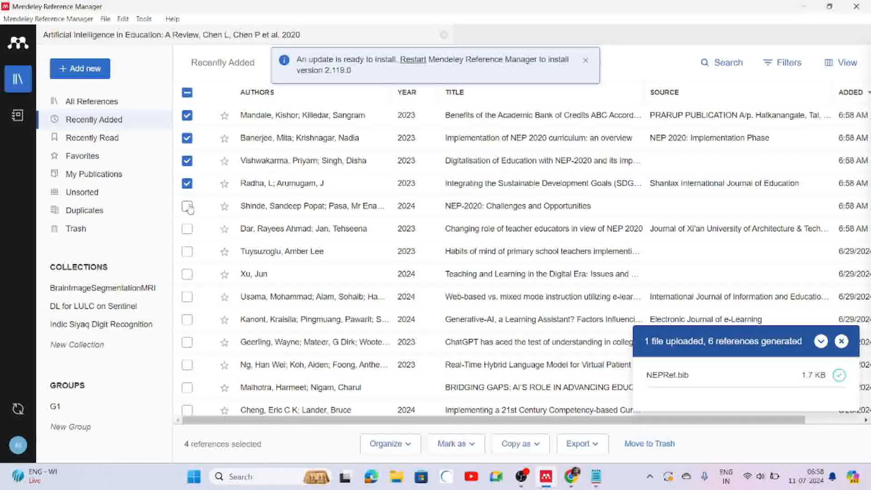
click(187, 207)
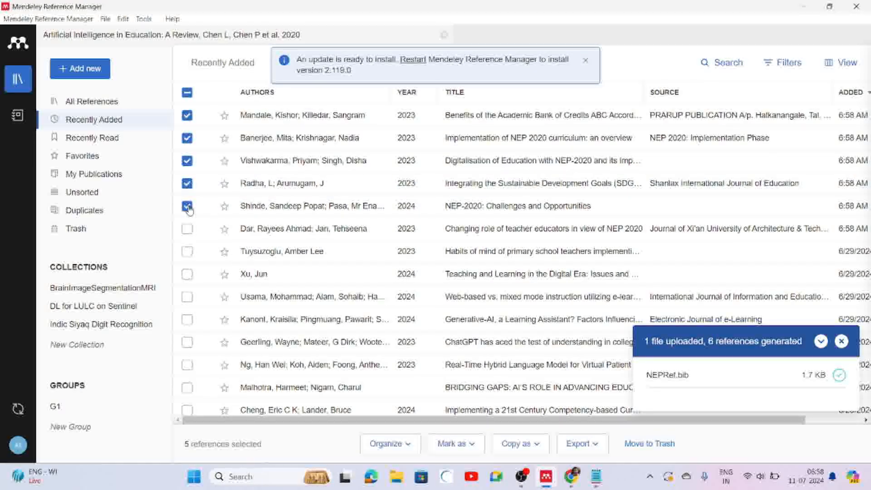
click(187, 231)
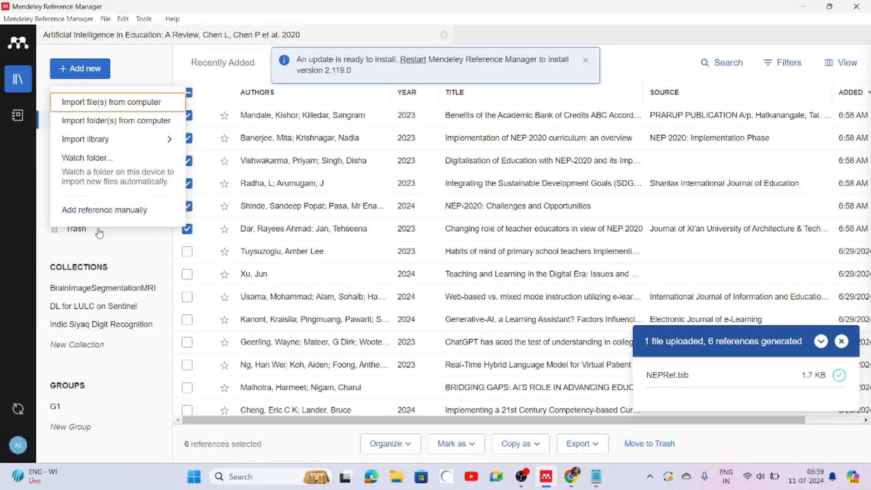
- Dismiss the update notice and the import summary for NEPRef.bib
click(129, 254)
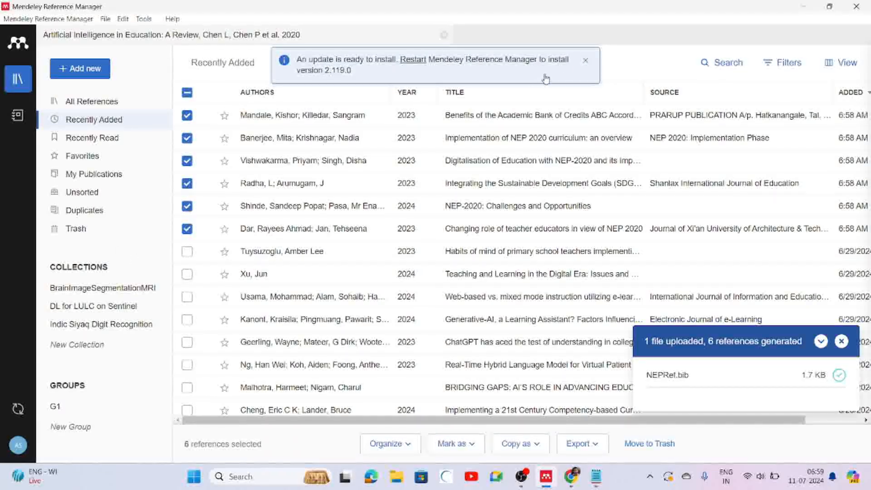
click(585, 61)
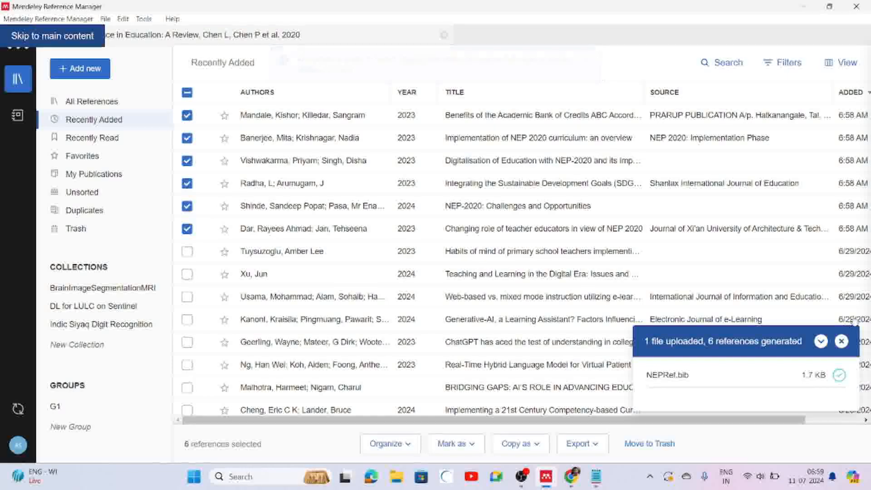
click(842, 343)
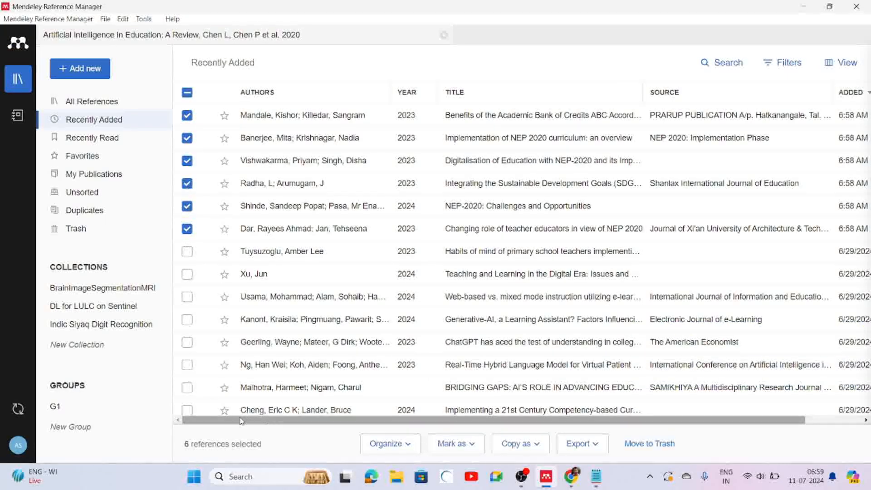
- Create a new collection named NEP 2020 and open it
click(77, 346)
text(NEP)
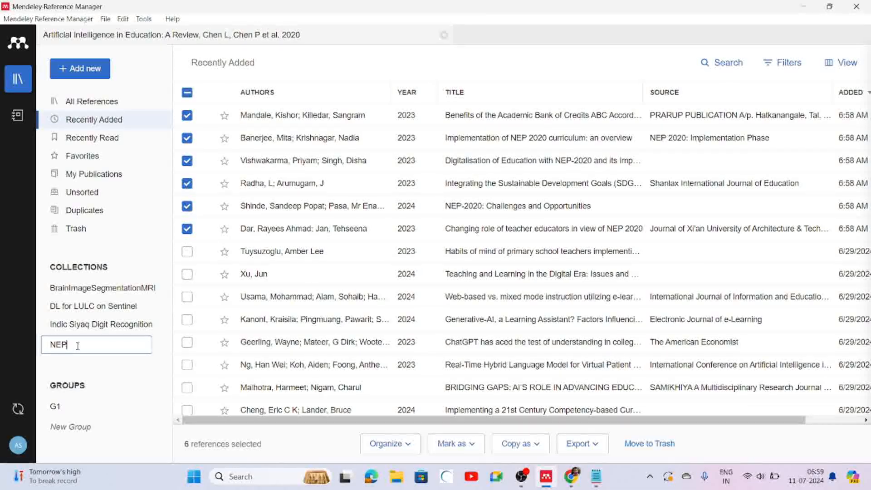
text( 2020)
key(Return)
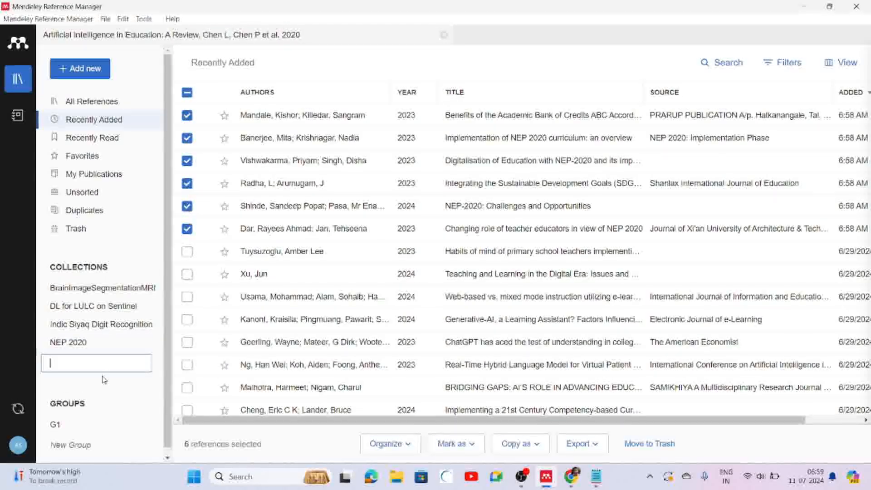
click(93, 350)
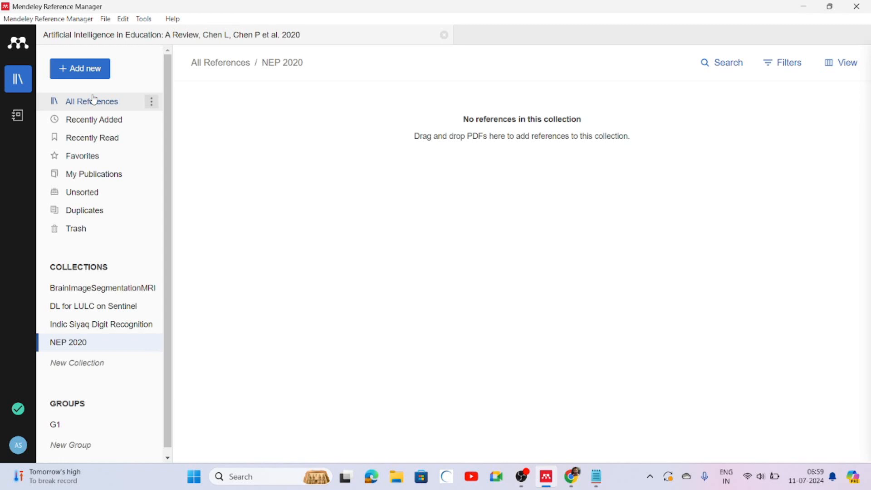
- Add the six newly imported NEP references from All References to the NEP 2020 collection and view that collection
click(93, 101)
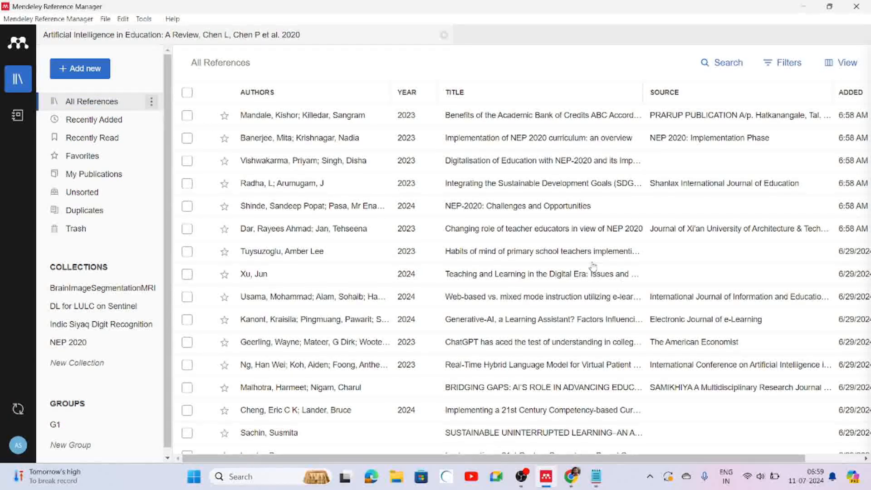
click(186, 229)
click(187, 184)
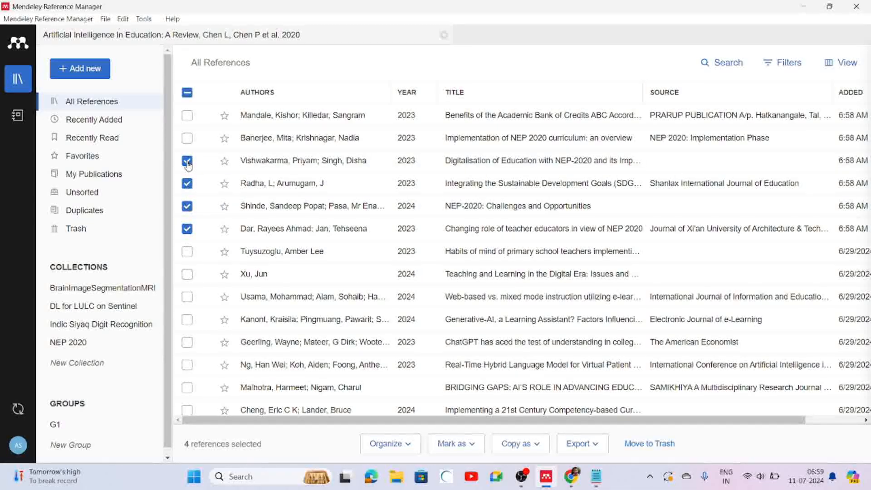
click(186, 138)
click(187, 116)
click(405, 452)
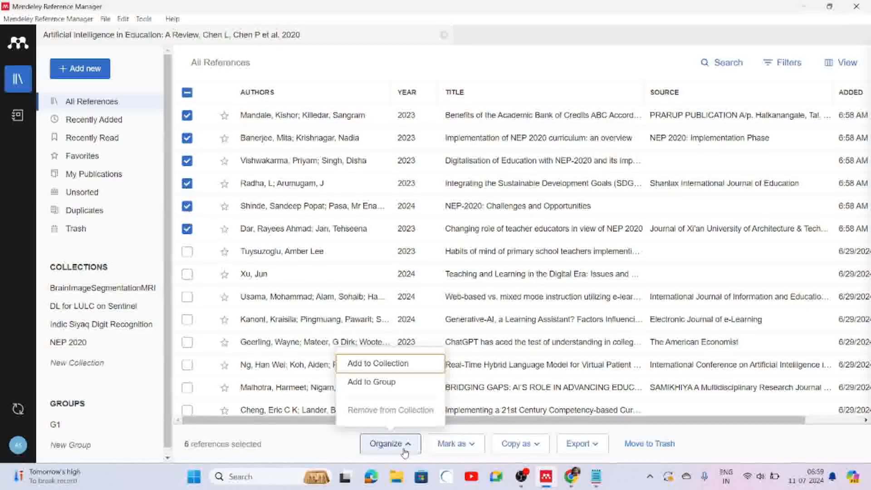
click(387, 364)
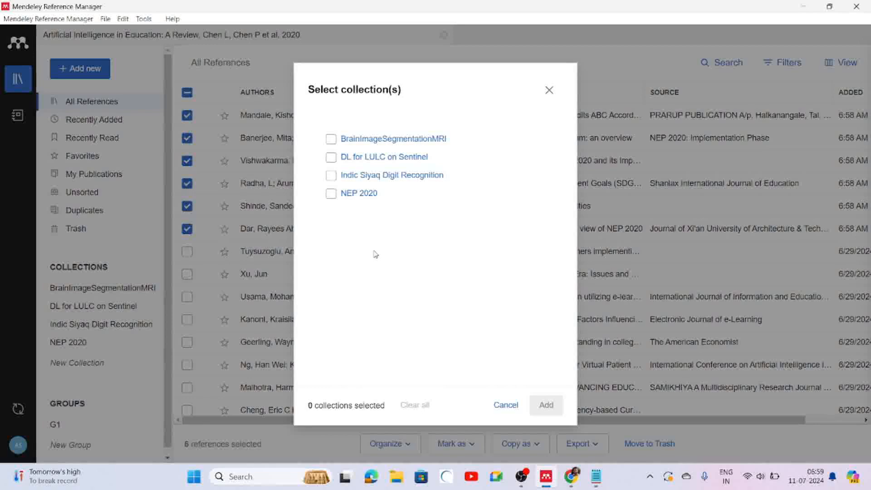
click(331, 194)
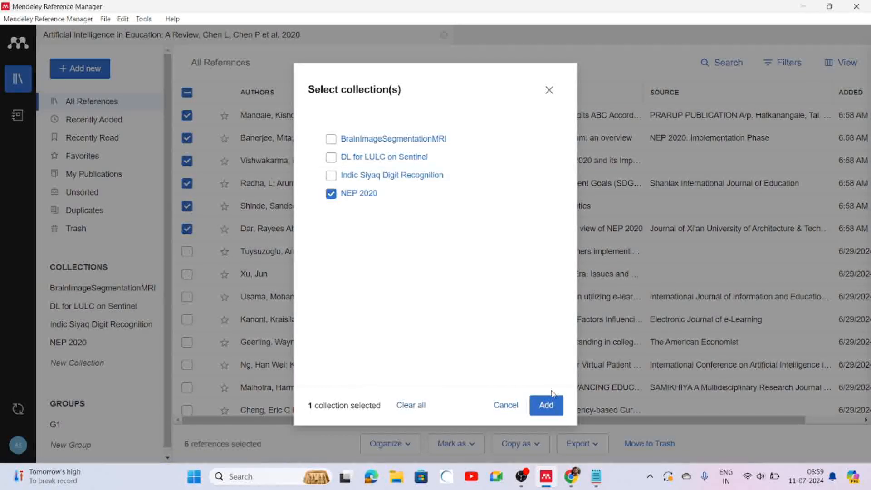
click(547, 404)
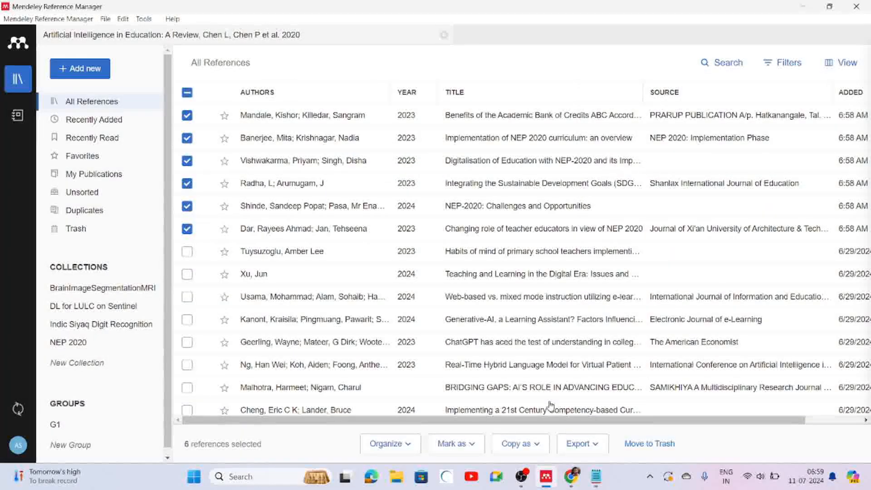
click(86, 345)
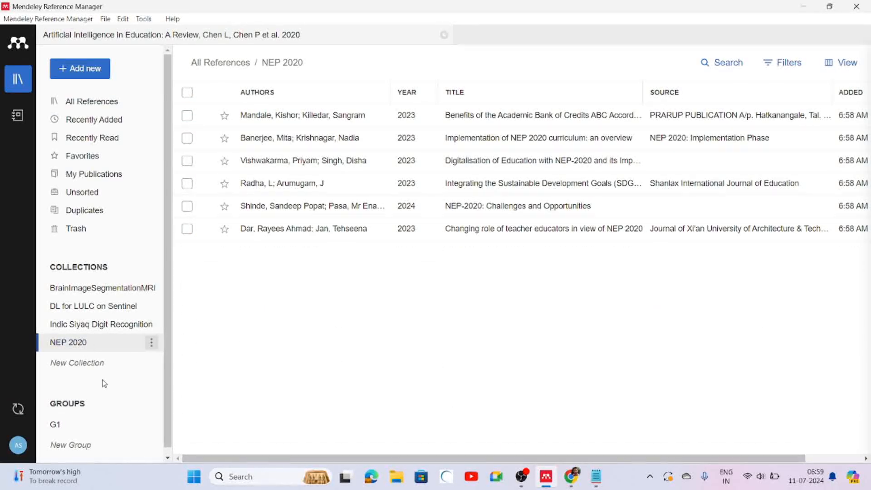
- Create another new collection named Gen AI
click(88, 361)
text(Gen)
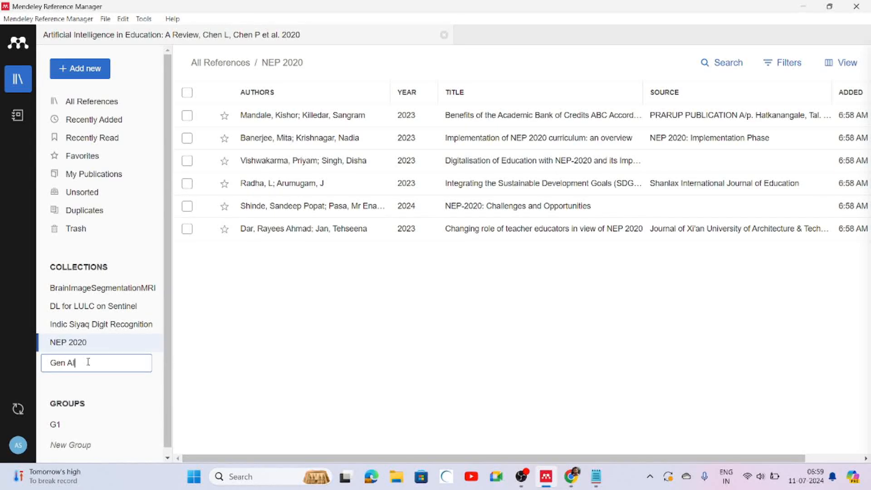
text( AI)
key(Return)
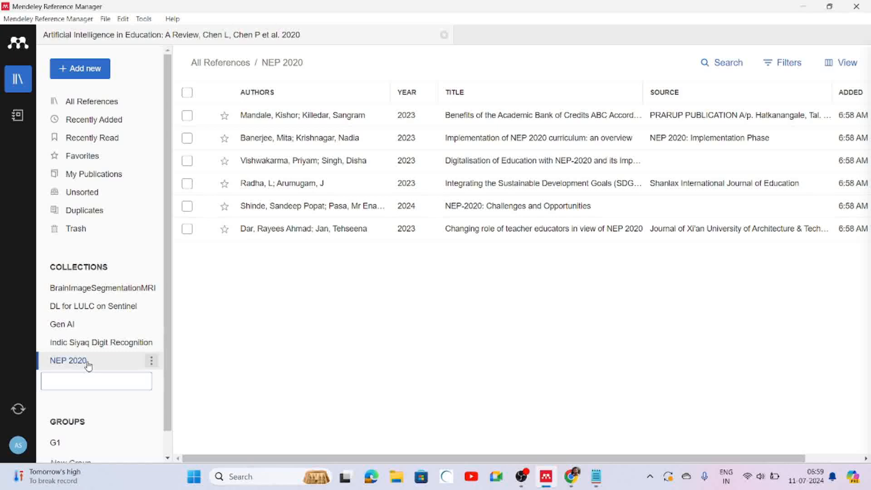
- Show all references and import the BibTeX library file GenAI.bib from the Desktop's Citations folder
click(97, 109)
click(88, 65)
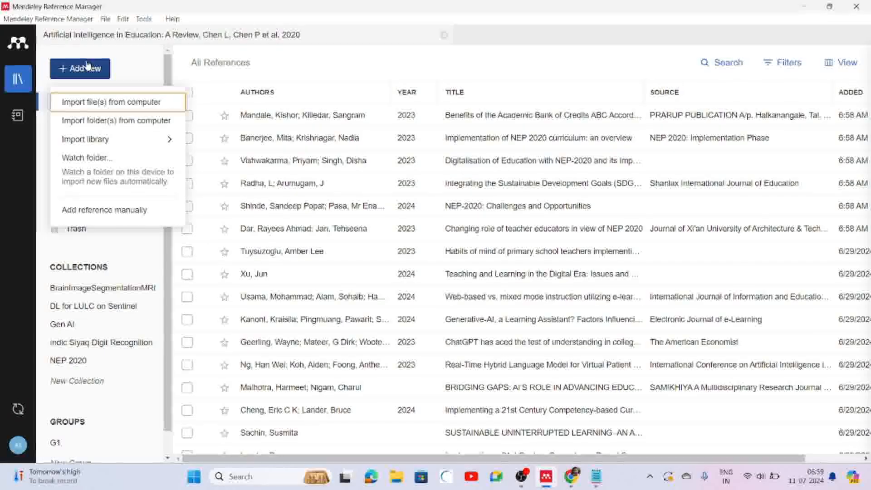
mouse_move(168, 141)
click(240, 150)
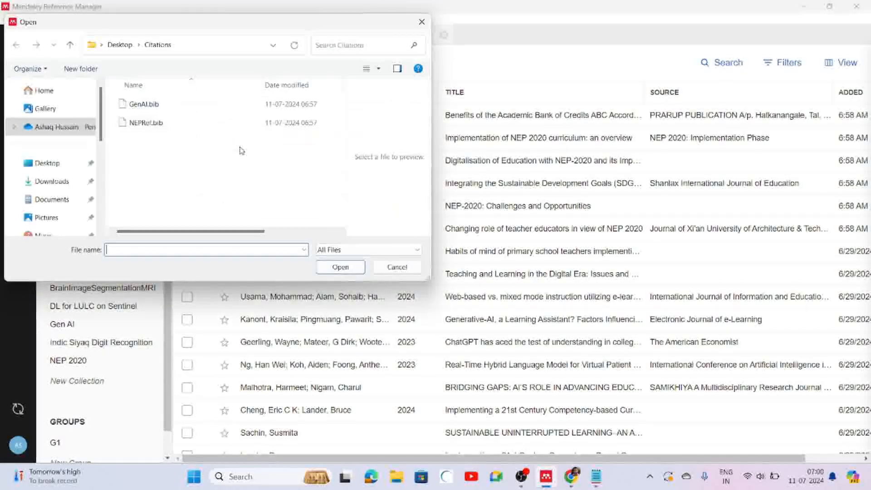
click(163, 105)
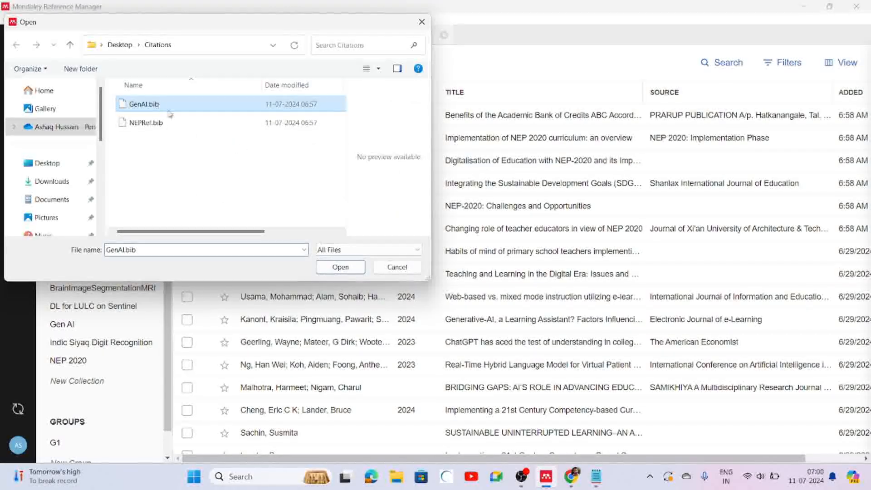
click(340, 268)
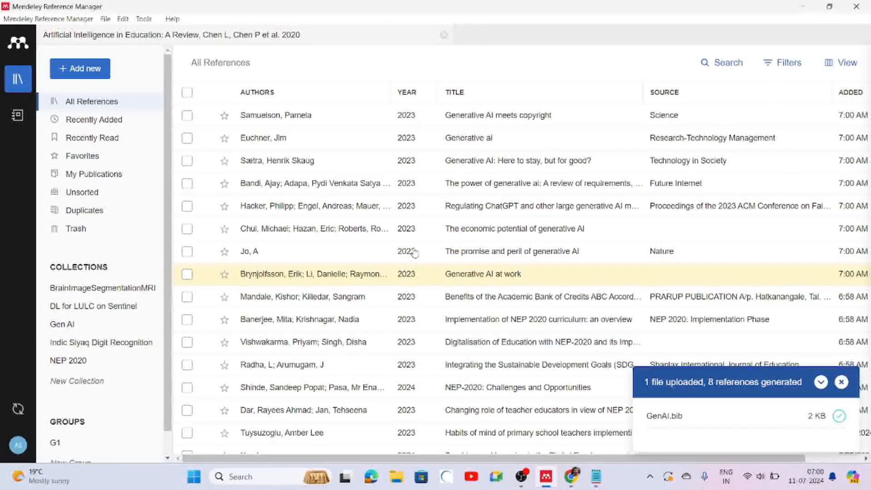
- Add the eight newly imported generative AI references to the Gen AI collection
click(187, 274)
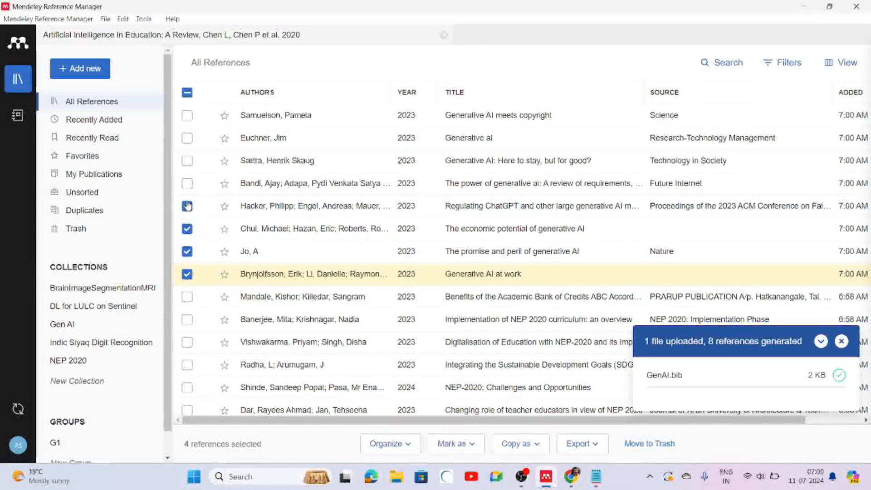
click(187, 161)
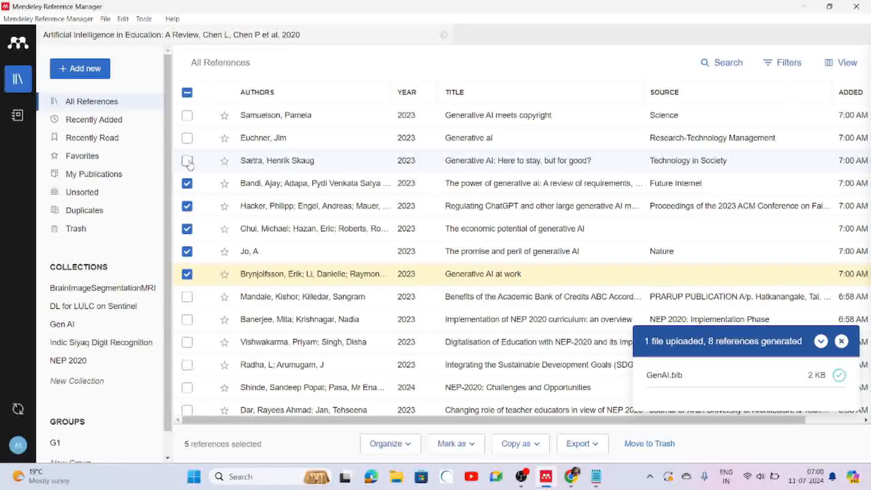
click(187, 139)
click(187, 117)
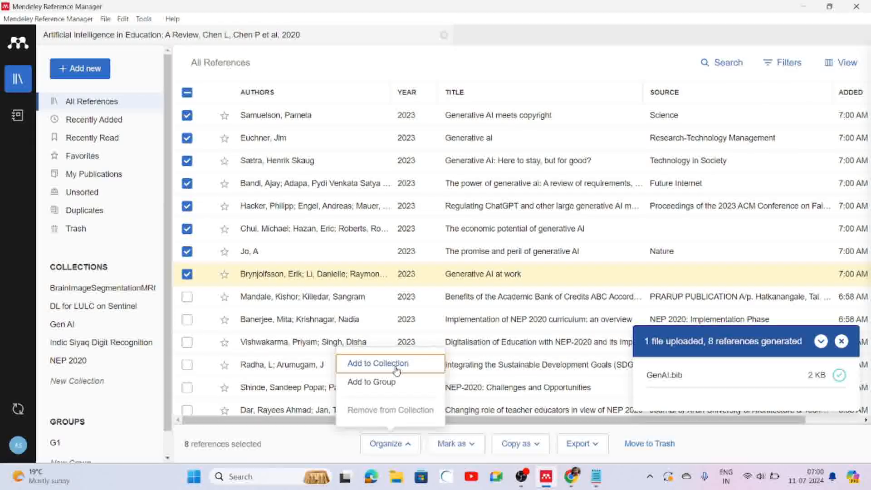
click(396, 365)
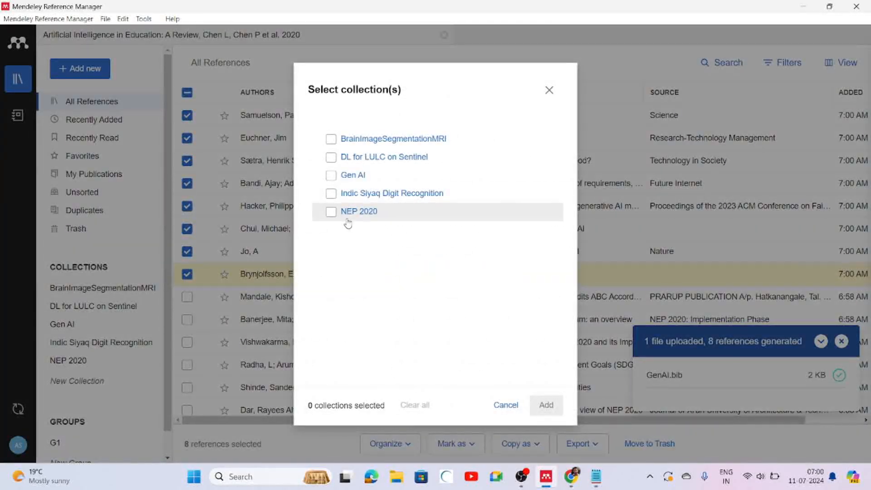
click(546, 405)
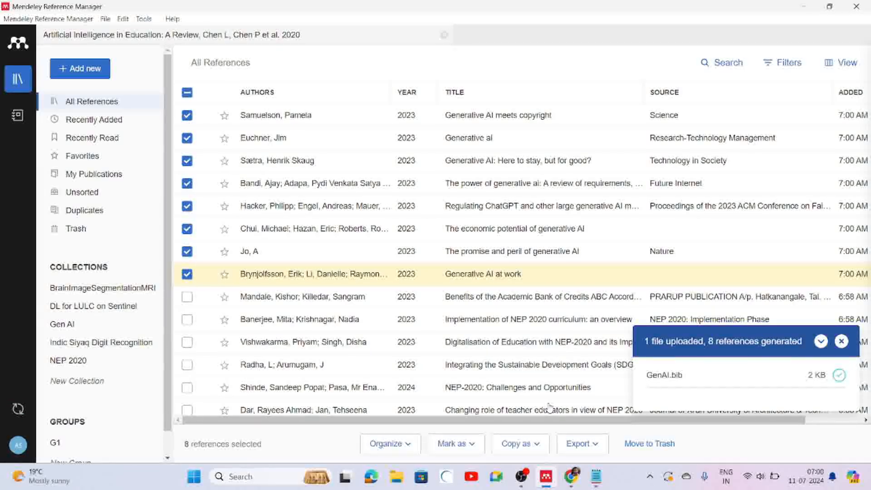
- Launch Word with a blank document and maximize its window
click(239, 479)
text(word)
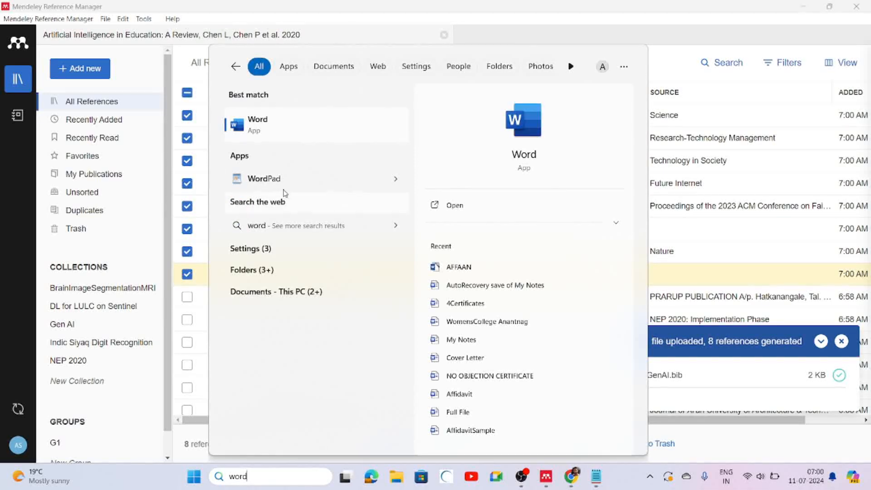
click(280, 129)
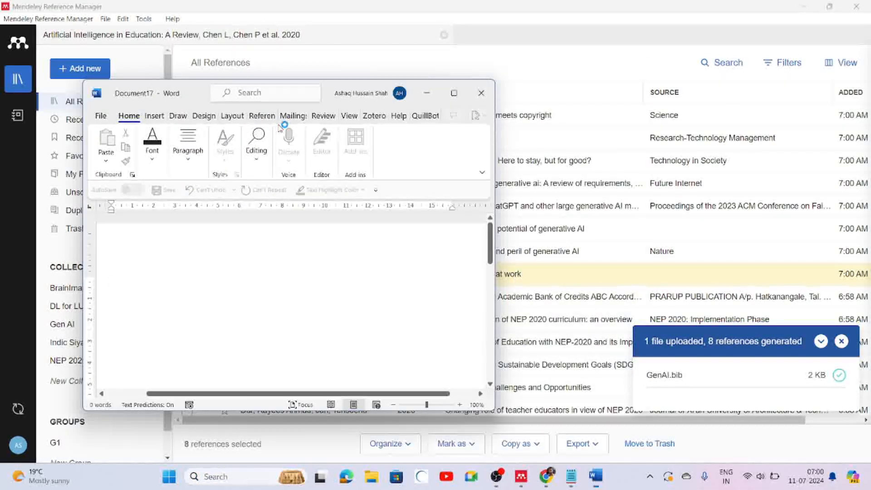
click(454, 93)
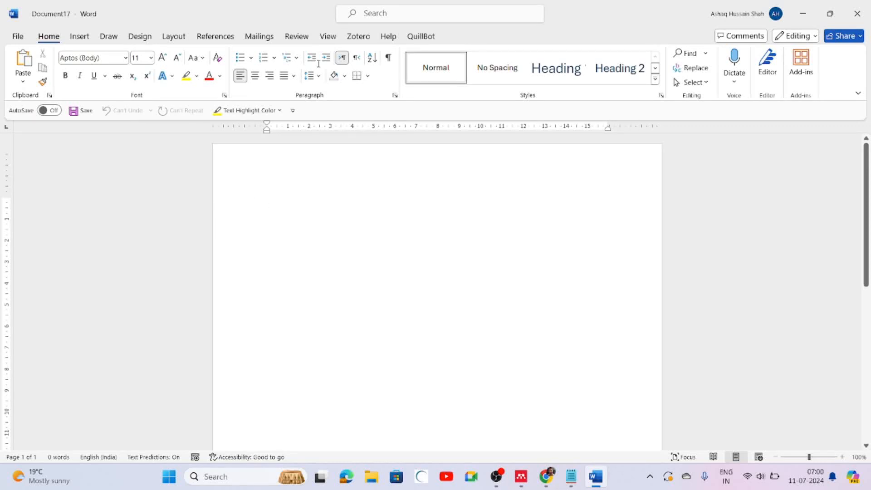
click(421, 37)
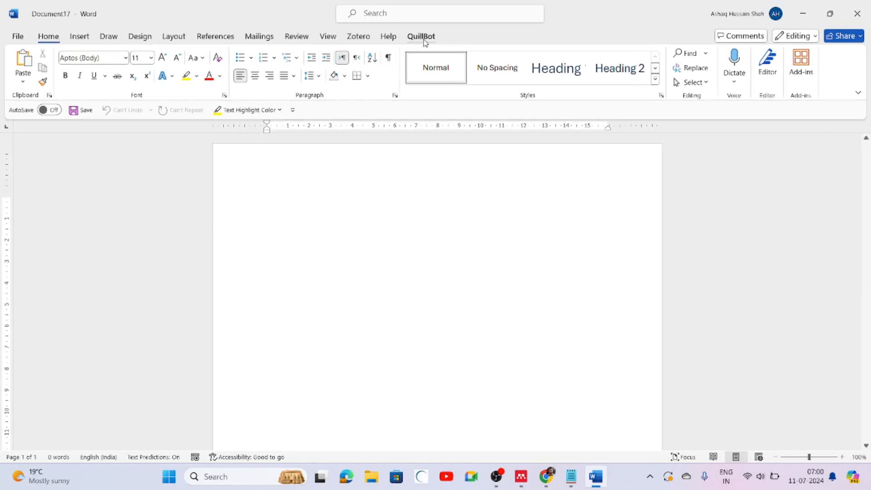
click(388, 36)
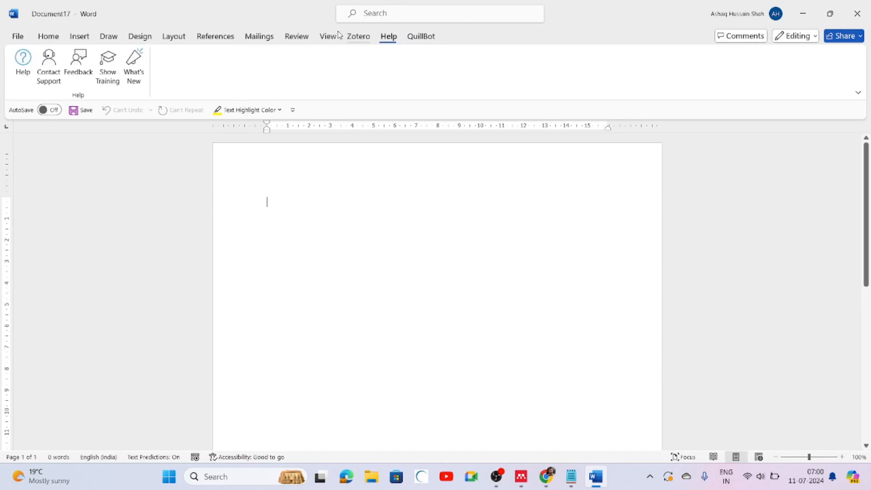
click(16, 36)
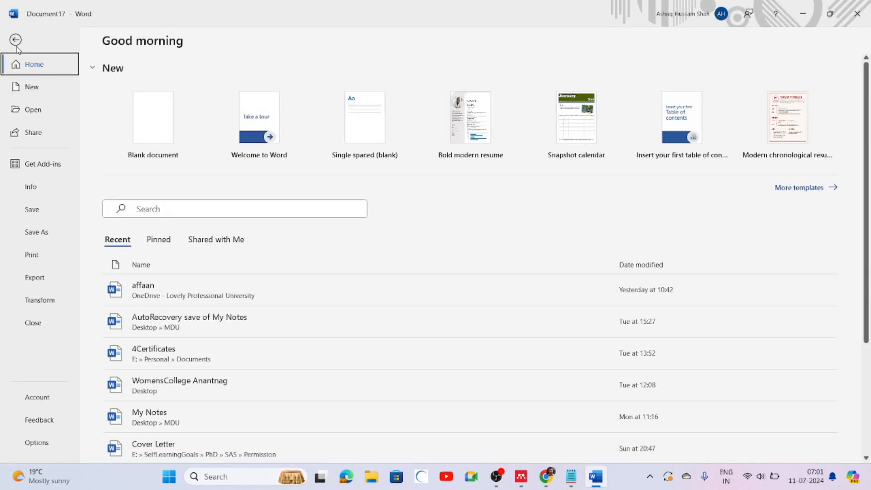
click(16, 42)
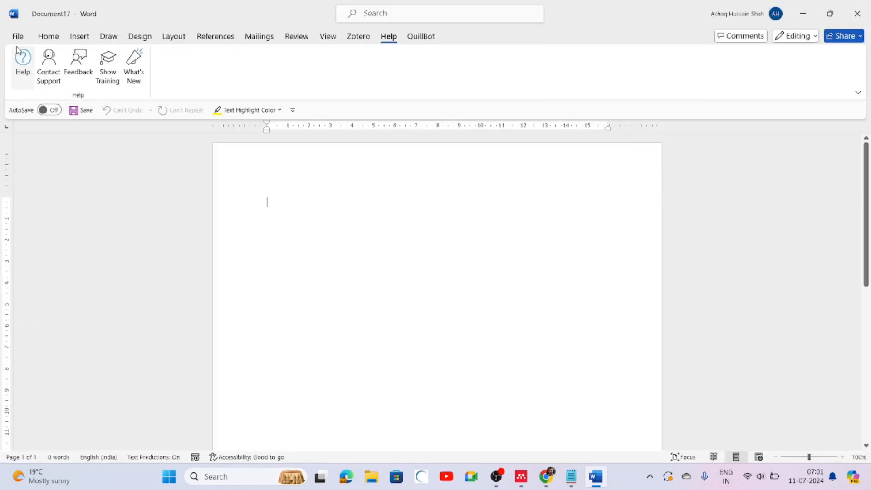
- Open the Mendeley Cite add-in beside the blank document and get started with its reference library
click(361, 37)
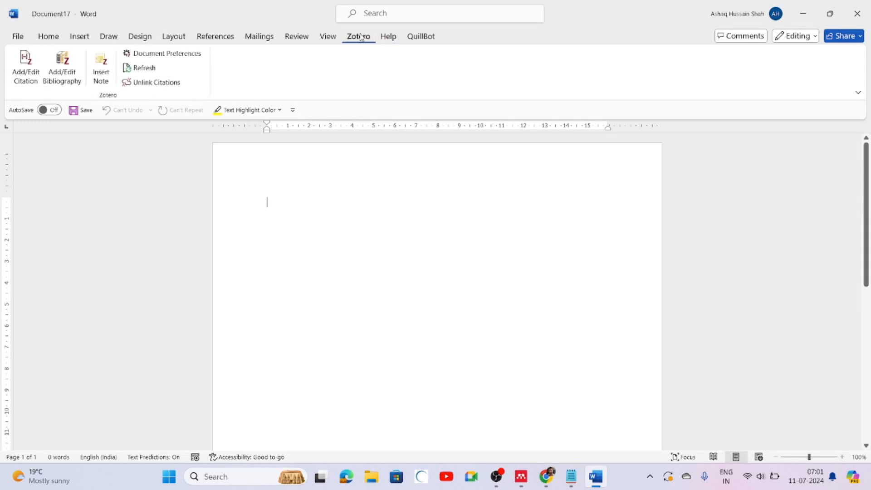
click(334, 40)
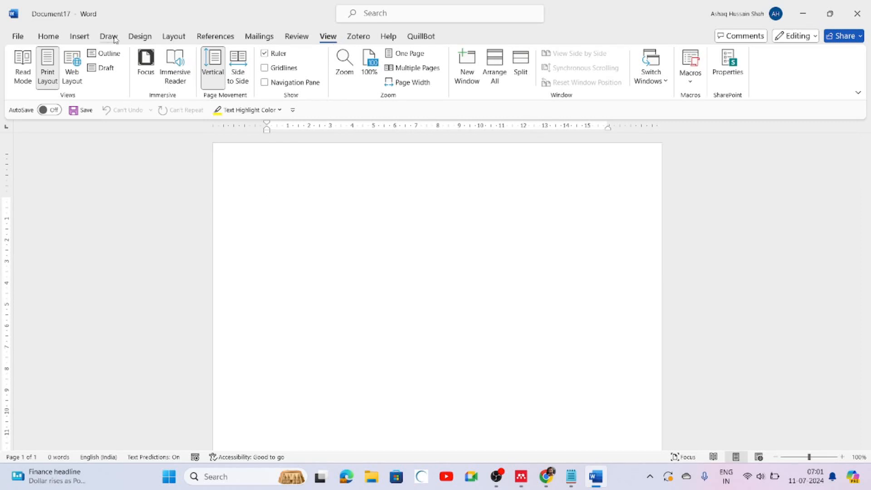
click(43, 40)
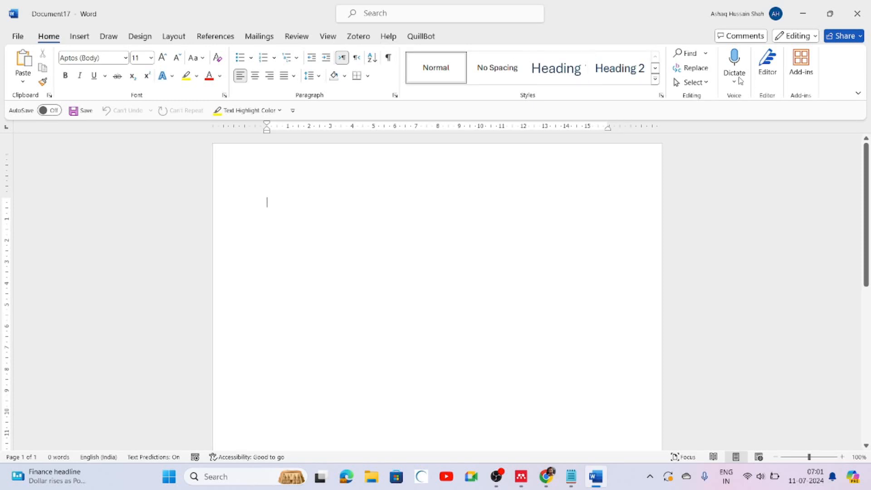
click(804, 66)
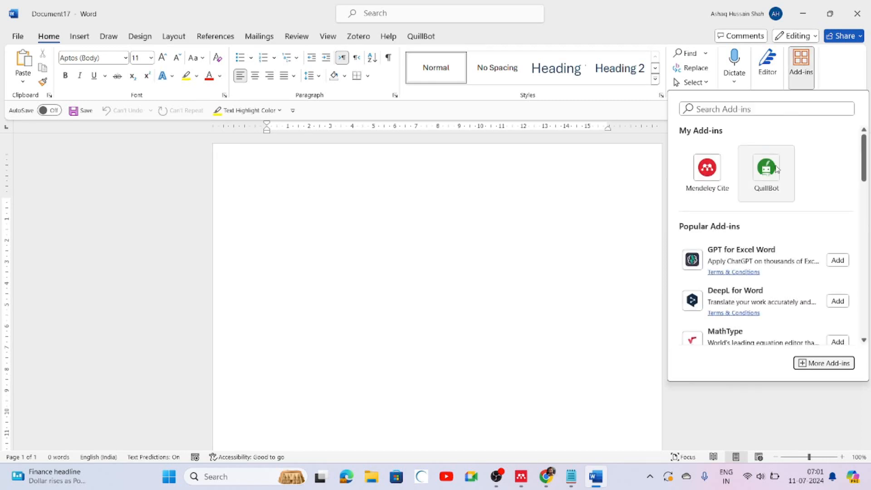
click(692, 181)
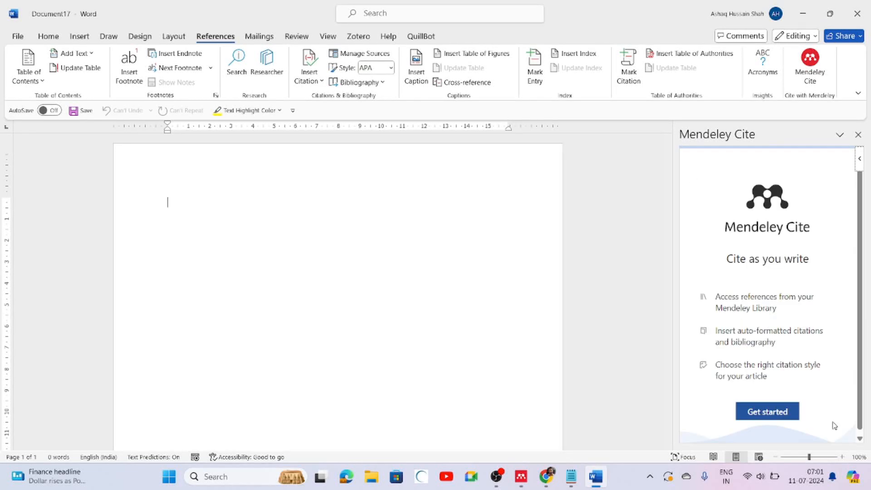
click(775, 411)
click(767, 412)
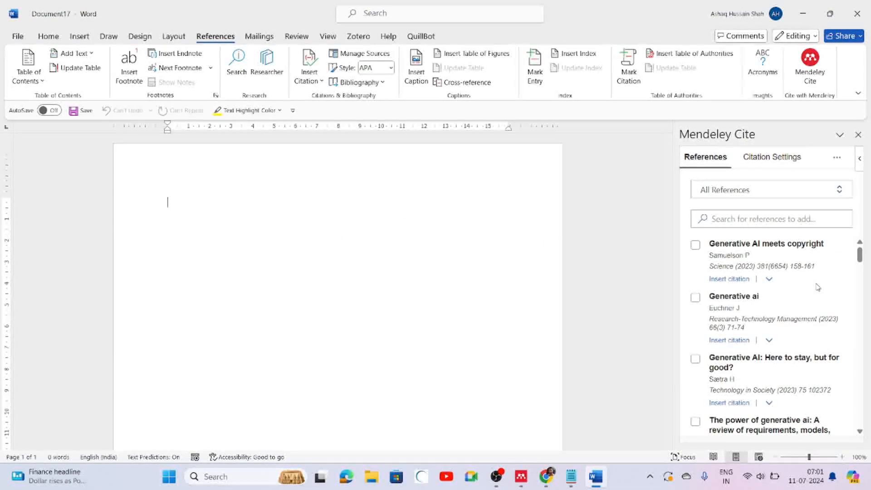
- Limit the Mendeley Cite reference list to the NEP 2020 collection
click(804, 190)
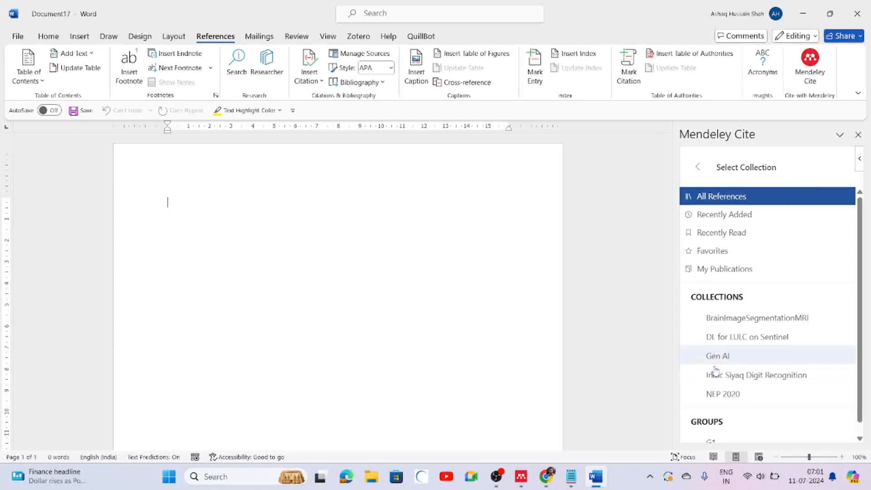
click(723, 394)
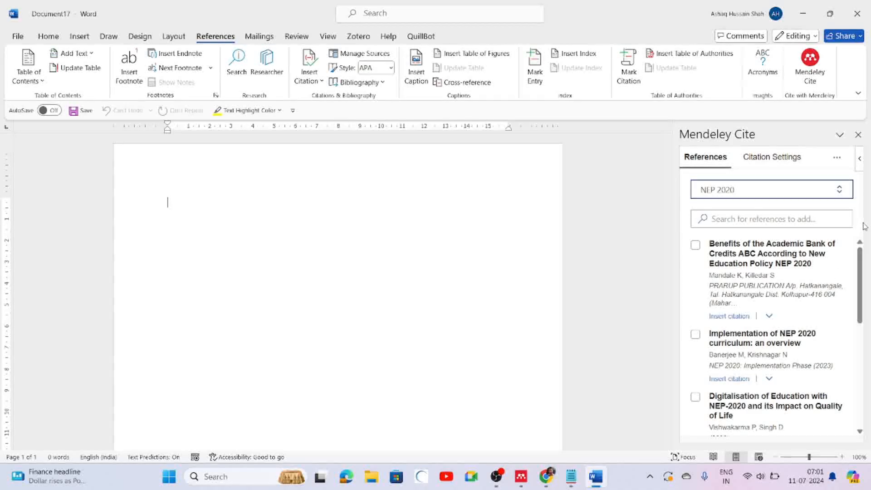
drag(863, 261, 866, 242)
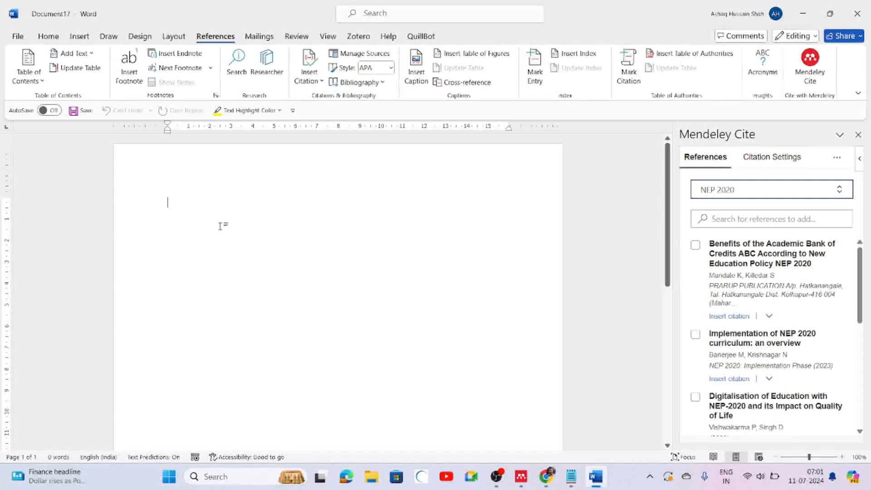
- Write "Nep Has Implemented Academic Bank of Credits" as the document's opening text and place the cursor at its end
text(N)
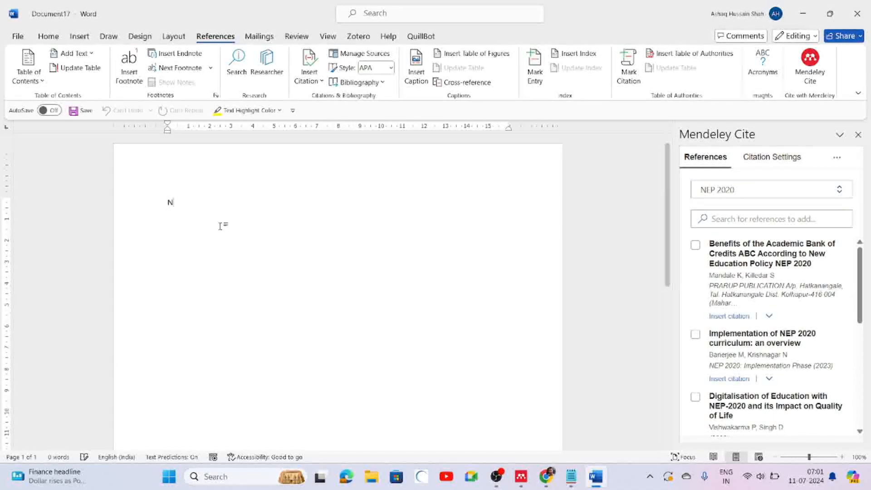
text(Ep Has I)
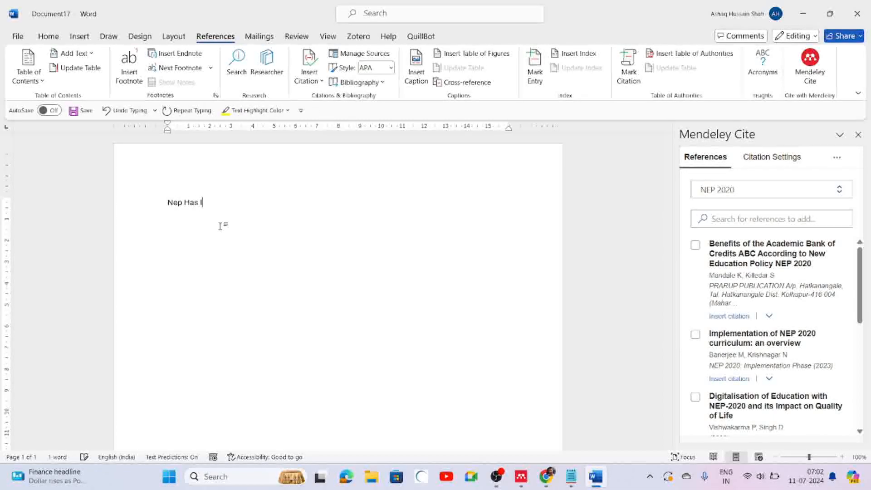
text(mplemented )
text(Acd)
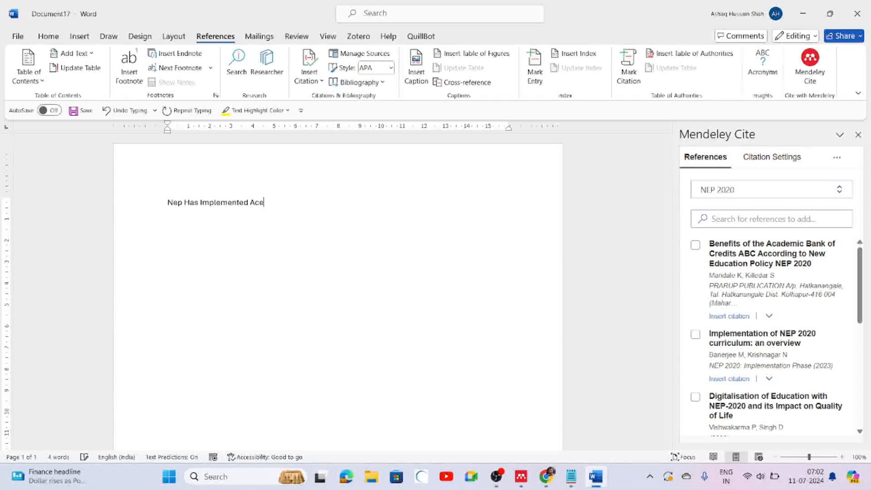
text(demic Ba)
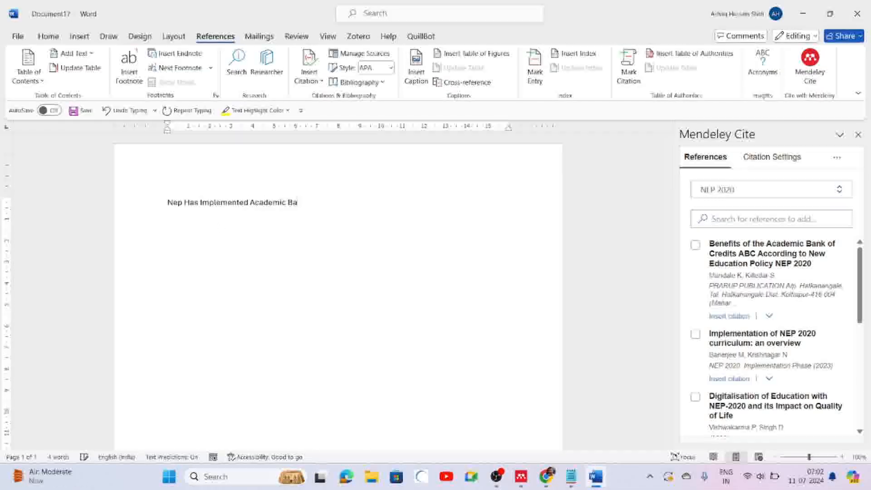
text(nk fof Credits)
key(Return)
click(356, 203)
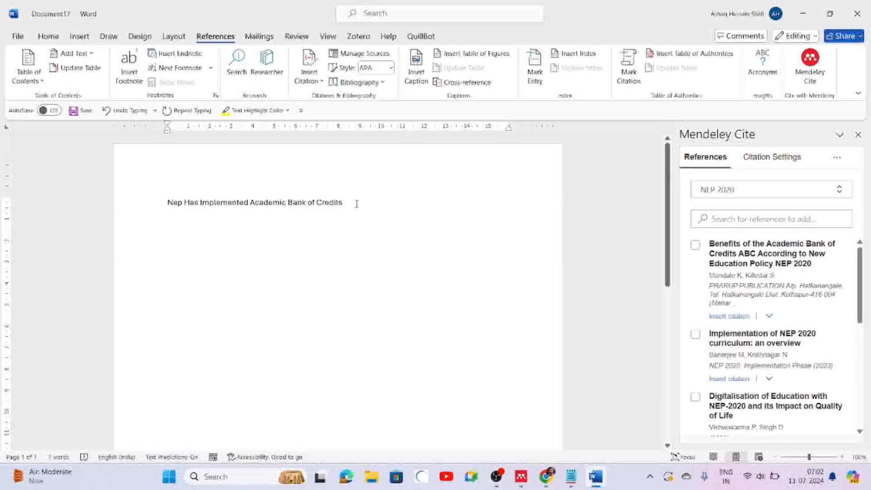
- Insert a citation of "Benefits of the Academic Bank of Credits ABC According to New Education Policy NEP 2020" after the opening sentence
click(696, 245)
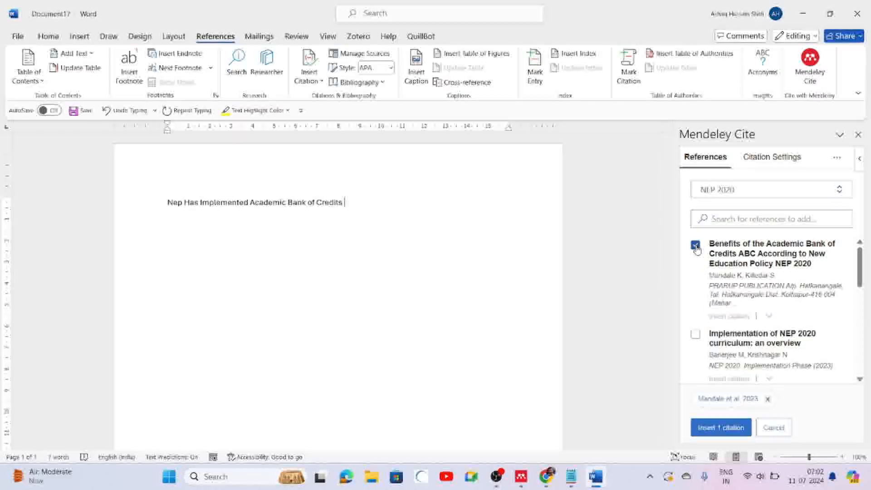
click(721, 430)
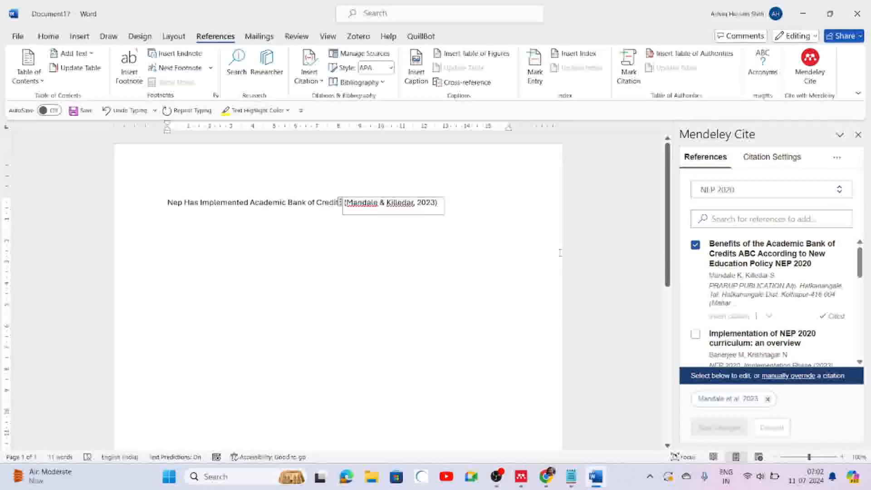
click(468, 230)
click(462, 203)
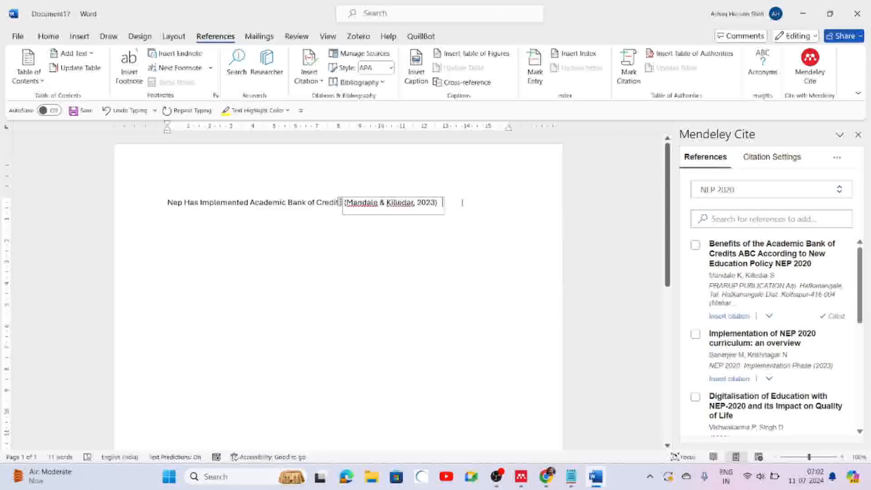
- Continue the paragraph after the citation with "Digitisation of education has been very fast under NEP"
double_click(460, 204)
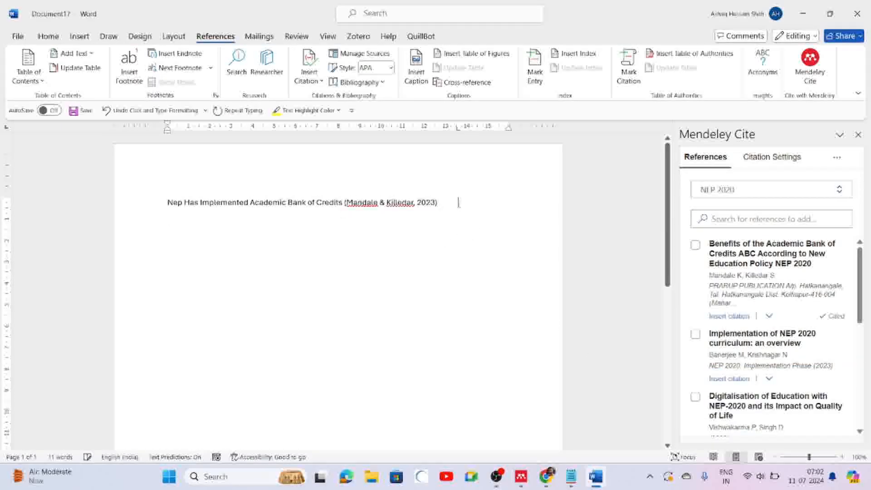
key(BackSpace)
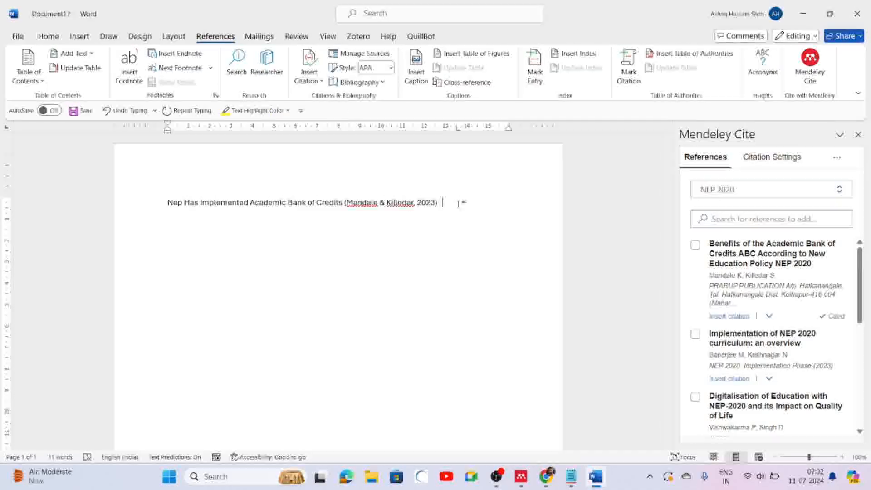
text(Digi)
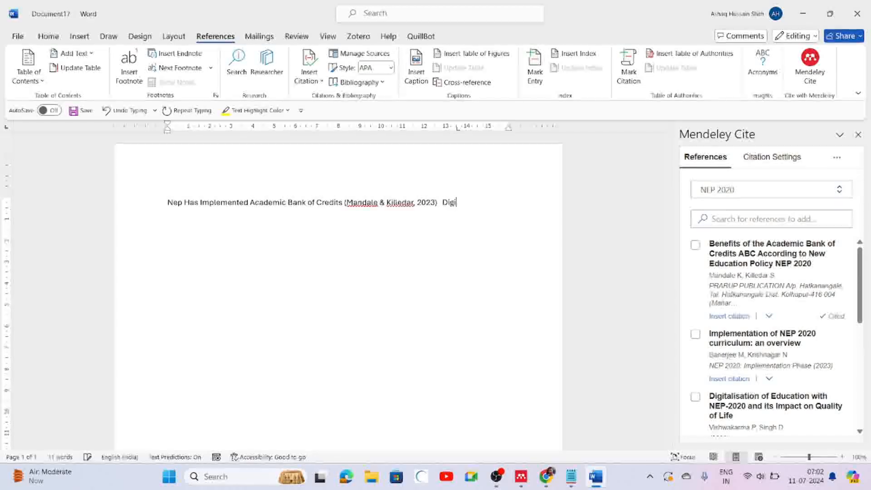
text(tisatio)
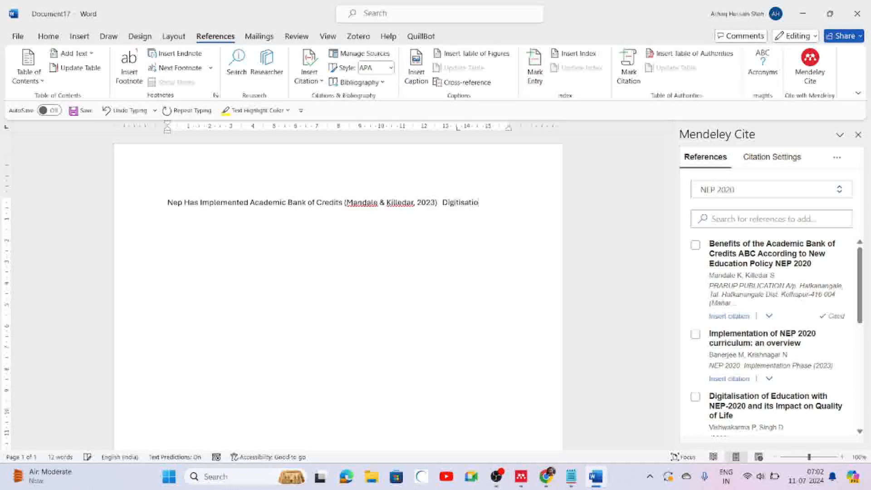
text(n of edu)
key(BackSpace)
text(d)
key(BackSpace)
text(ucati)
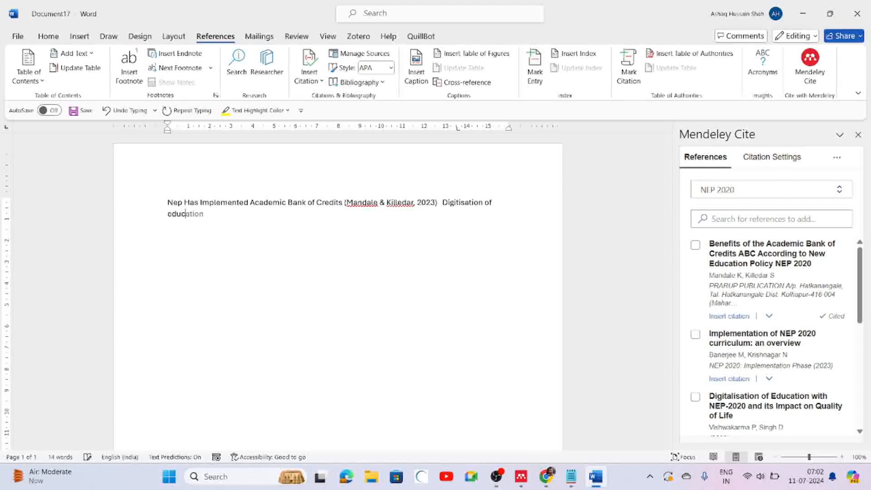
text(on ahs ta)
key(BackSpace)
key(BackSpace)
key(BackSpace)
key(BackSpace)
key(BackSpace)
text(has been very fast under NEP)
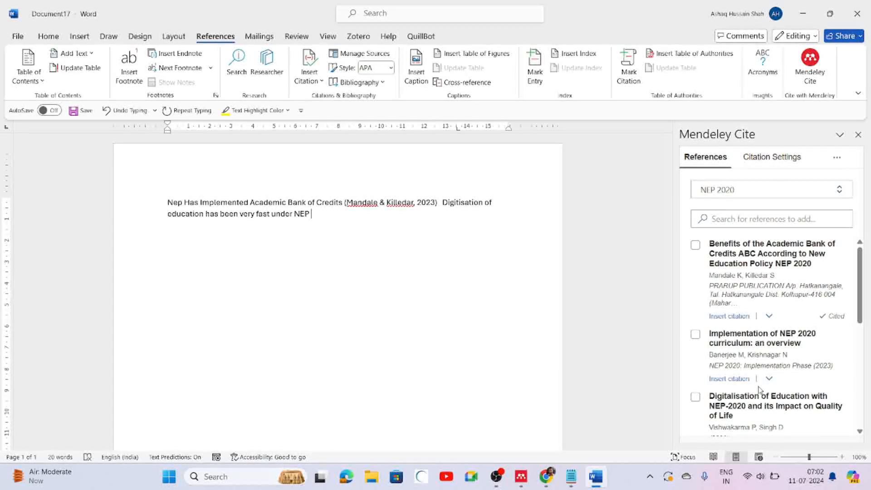
- Insert a citation of "Digitalisation of Education with NEP-2020 and its Impact on Quality of Life" after the second sentence
click(695, 399)
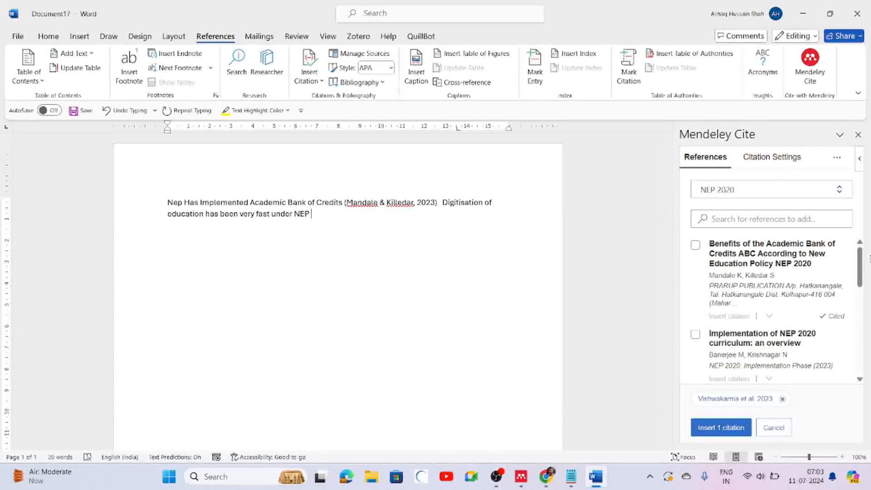
scroll(862, 268, down, 1)
scroll(862, 267, down, 1)
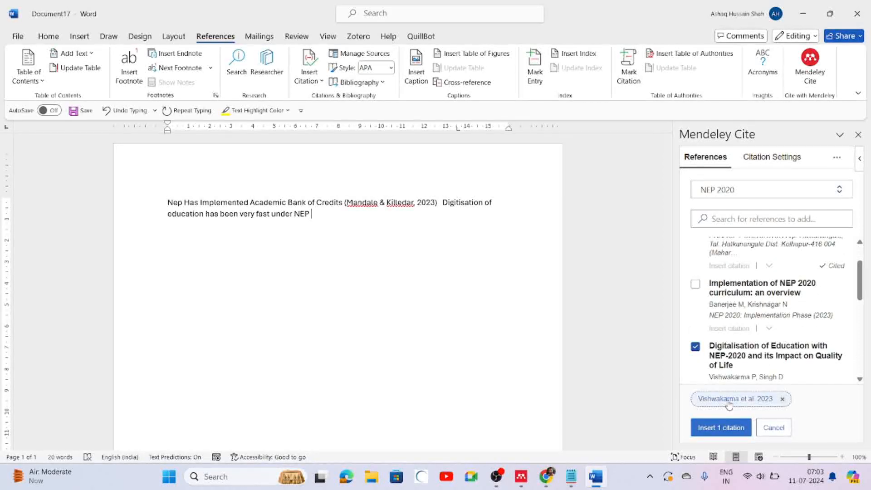
click(710, 430)
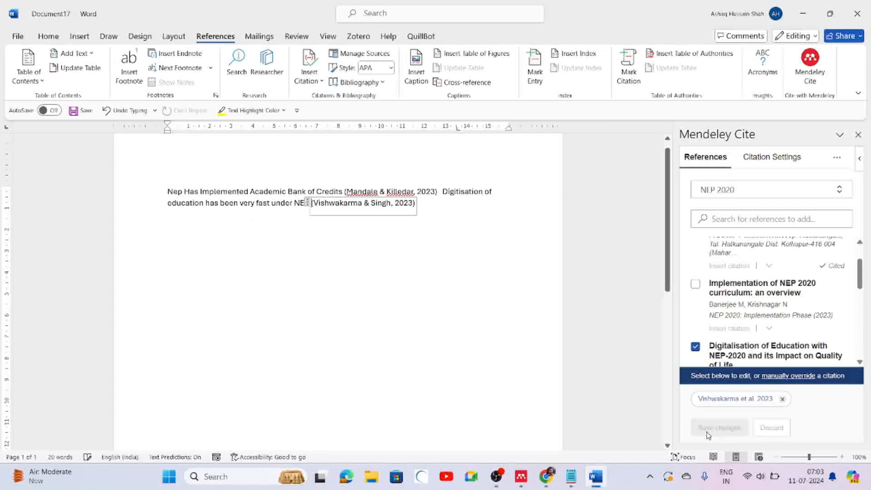
triple_click(458, 214)
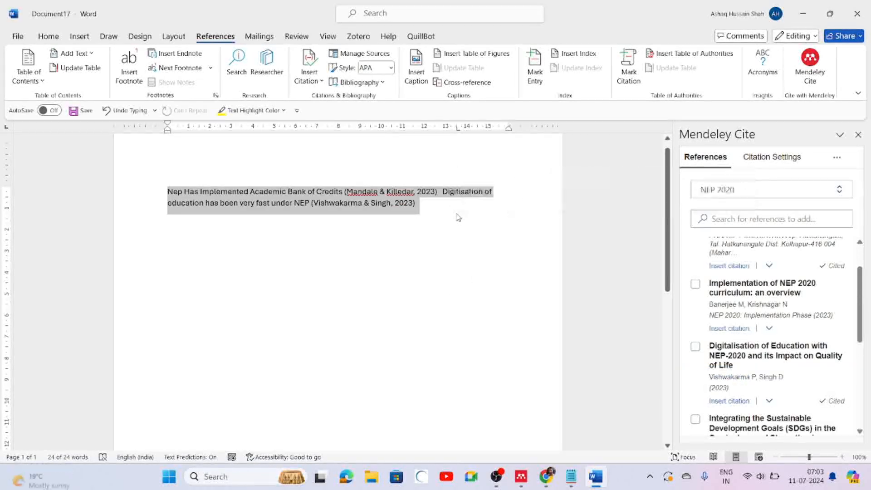
click(457, 214)
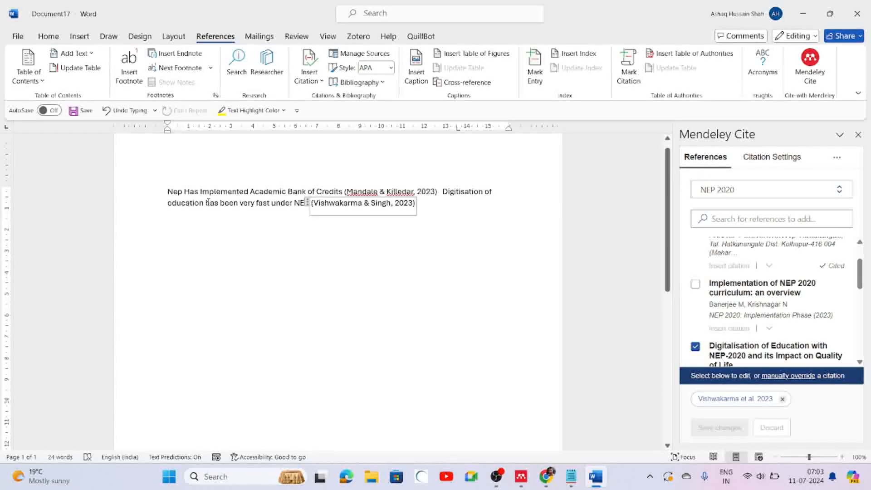
click(199, 198)
- Add the heading text "References" below the cited paragraph, leaving blank space between them
click(456, 204)
key(Return)
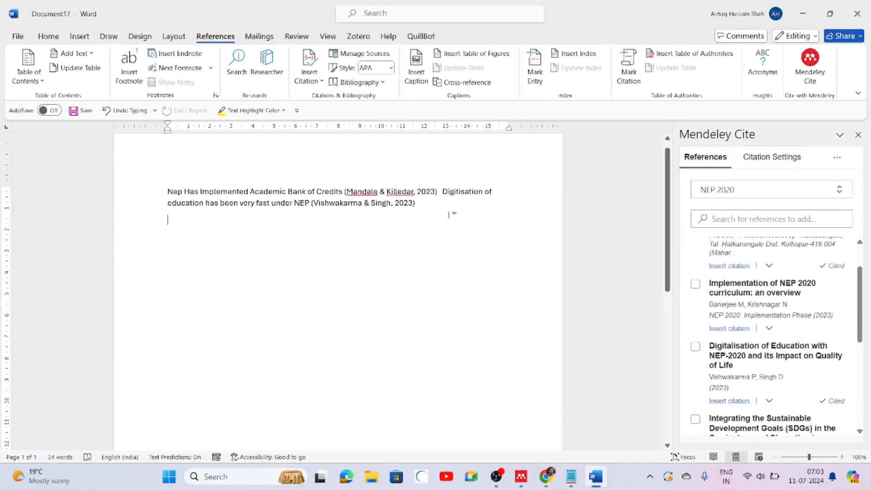
key(Return)
key(Return)
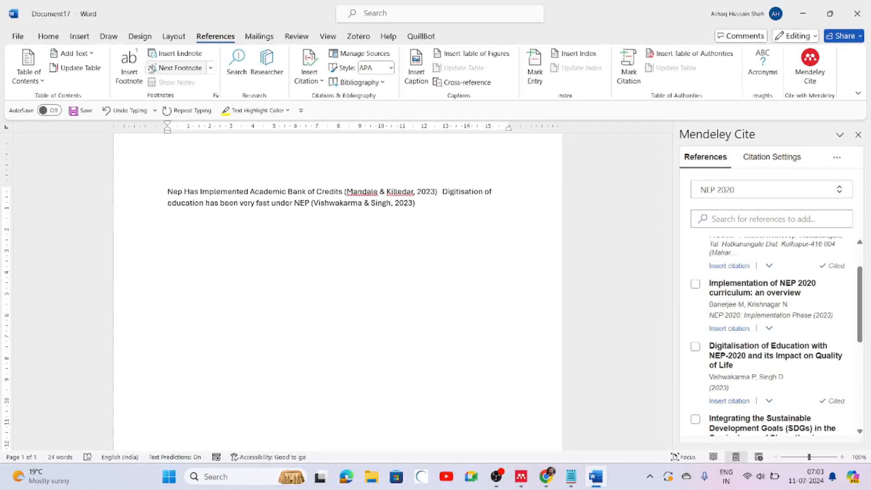
text(References)
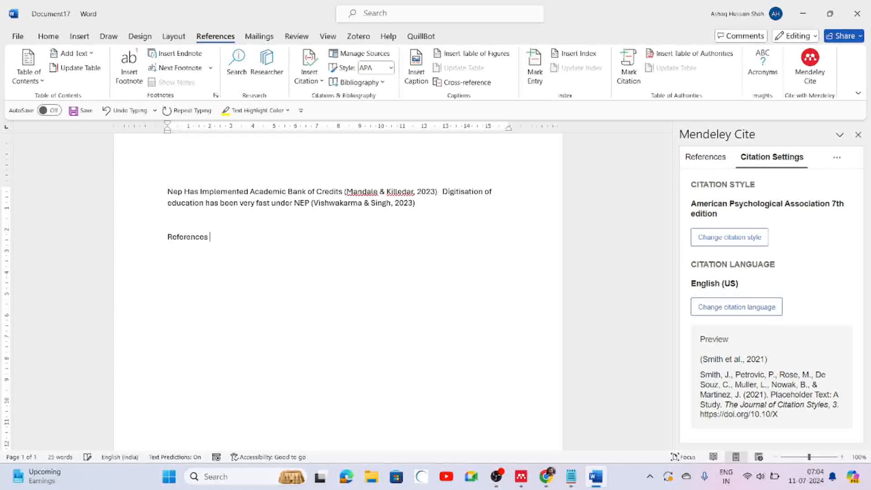
- Insert the Mendeley bibliography on a new line below the References heading
click(838, 160)
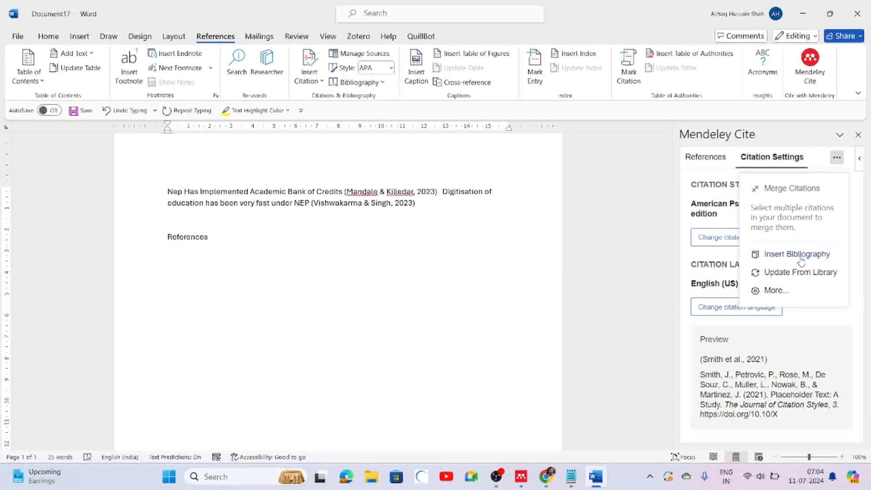
key(Return)
click(17, 36)
click(14, 40)
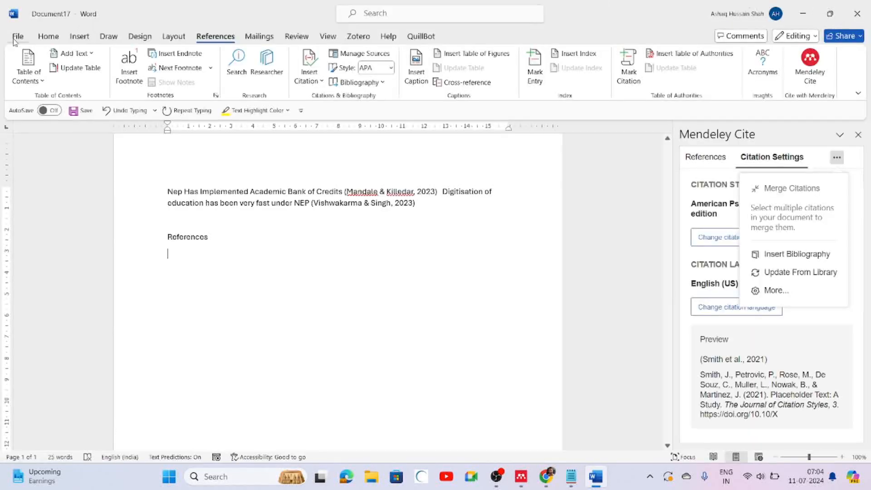
click(806, 255)
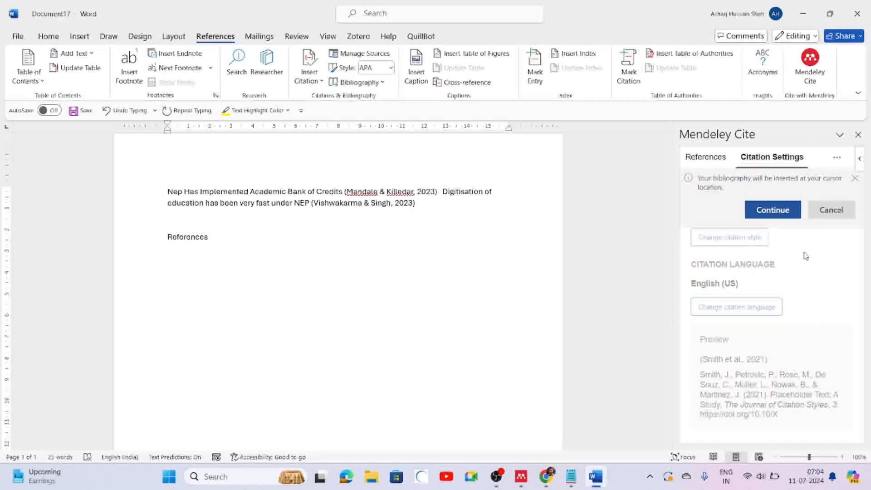
click(781, 217)
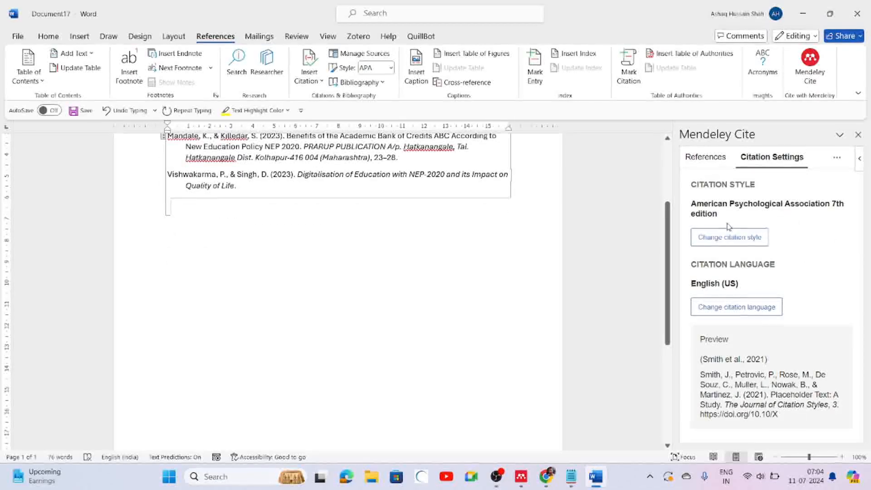
- Change the Mendeley citation style of the document to IEEE
drag(668, 224, 667, 146)
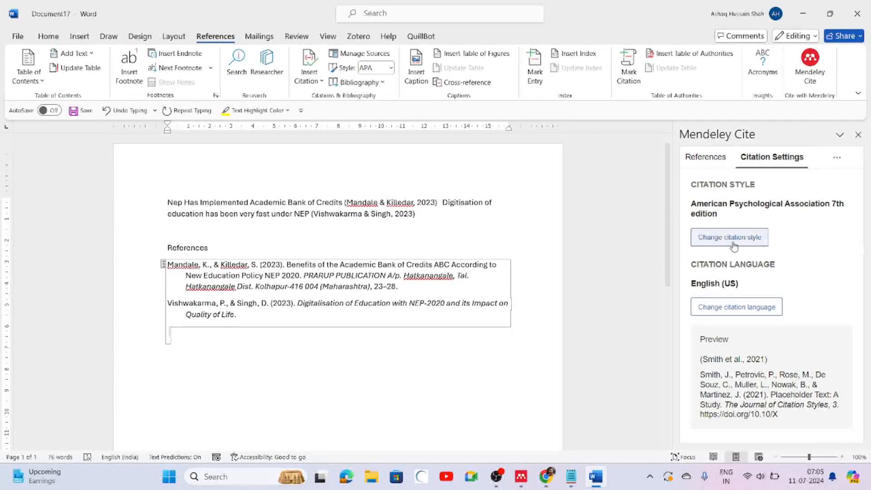
click(753, 237)
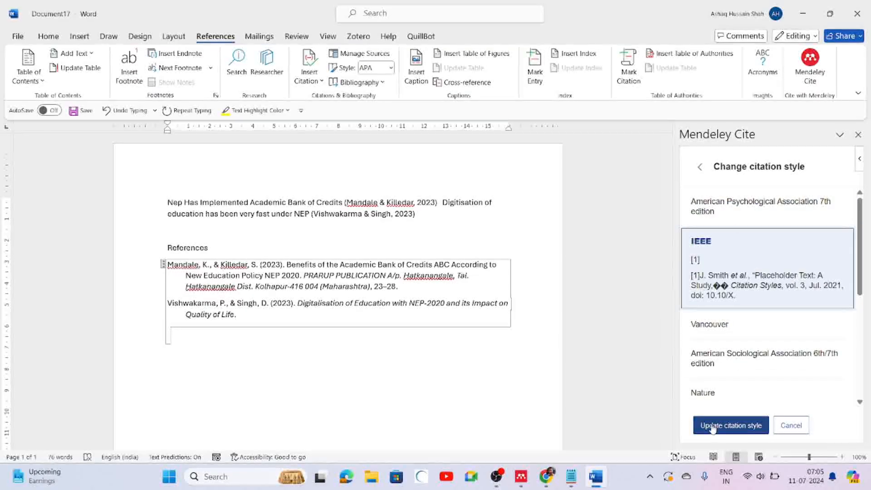
click(712, 426)
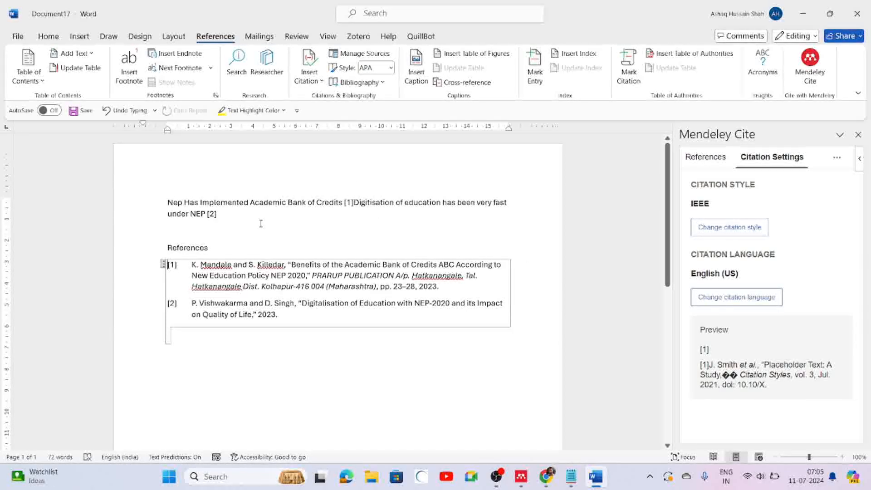
- Insert a citation of "NEP-2020: Challenges and Opportunities" from the NEP 2020 collection directly after the word "Nep" in the first sentence
click(698, 158)
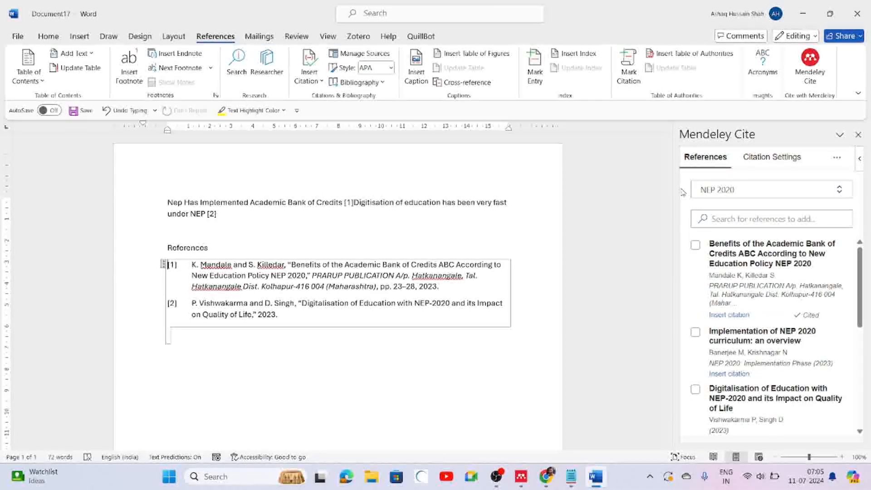
click(231, 214)
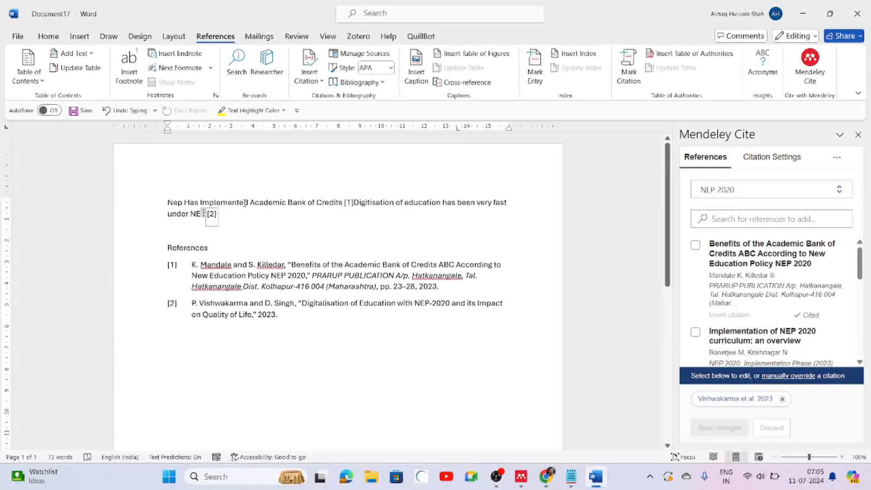
click(252, 202)
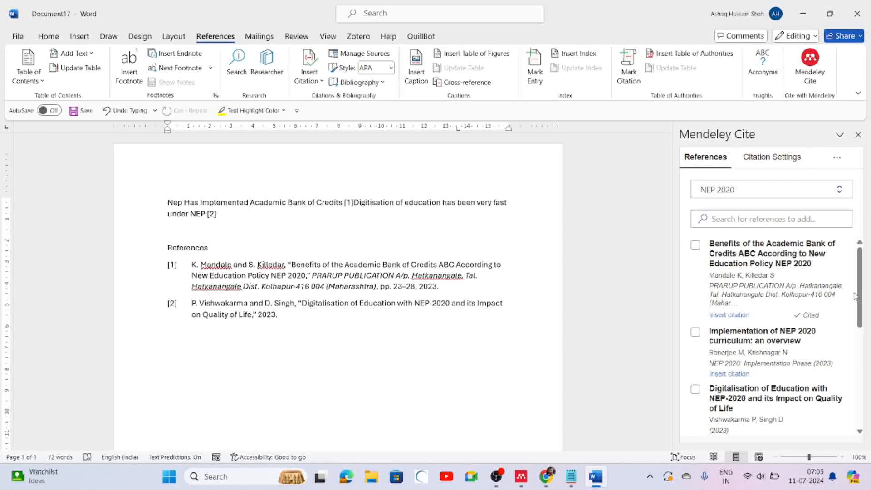
drag(859, 272, 863, 369)
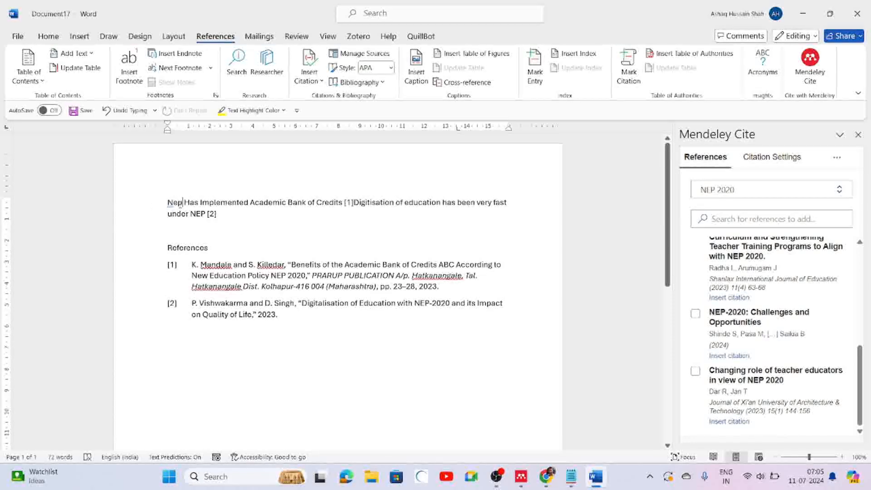
click(696, 318)
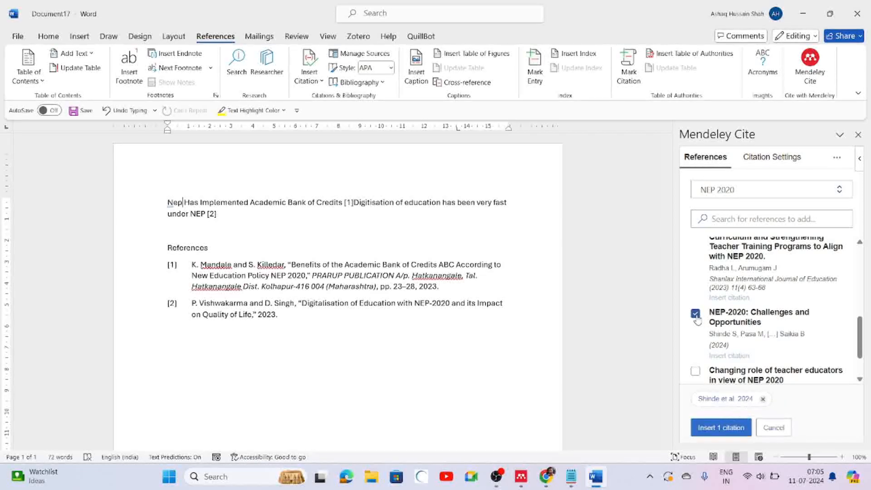
click(716, 430)
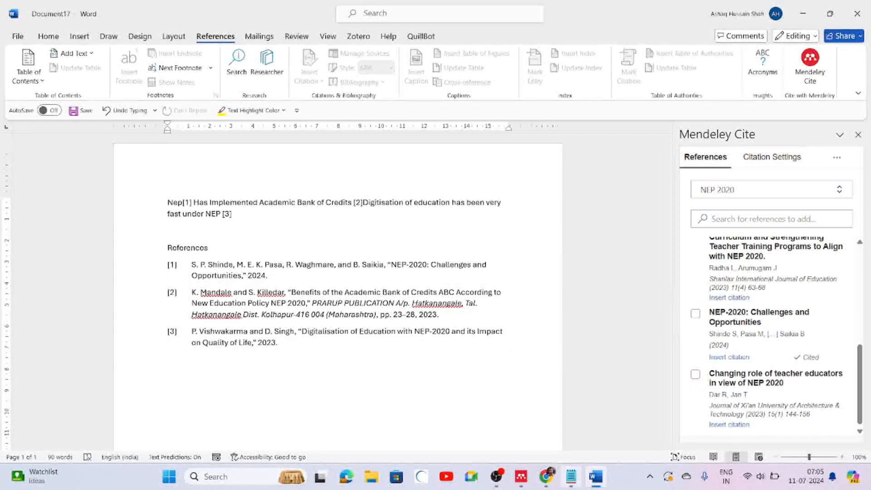
mouse_move(547, 485)
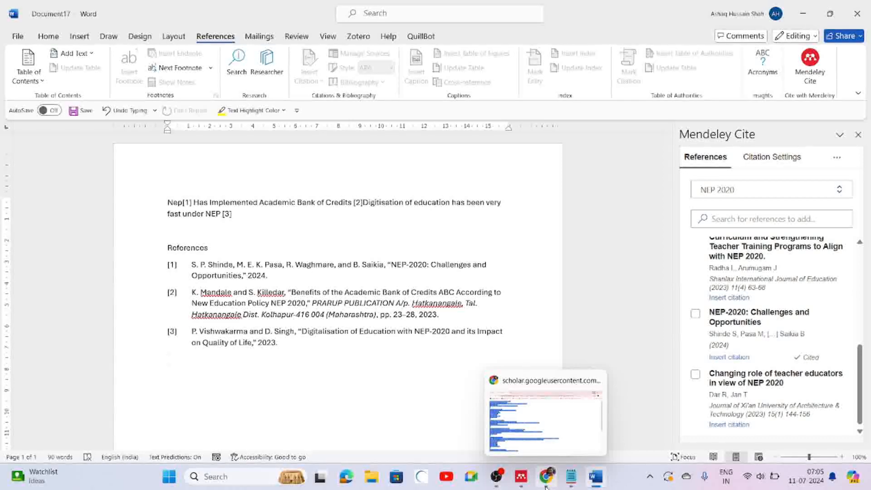
mouse_move(501, 487)
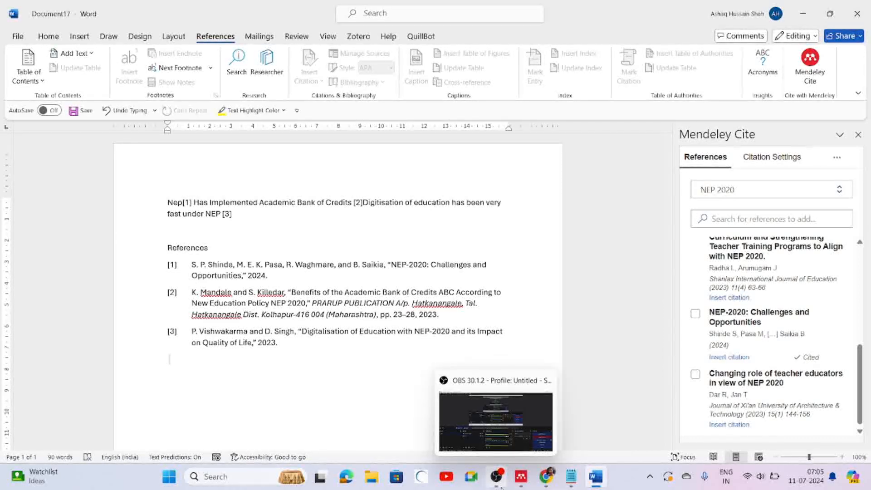
click(479, 411)
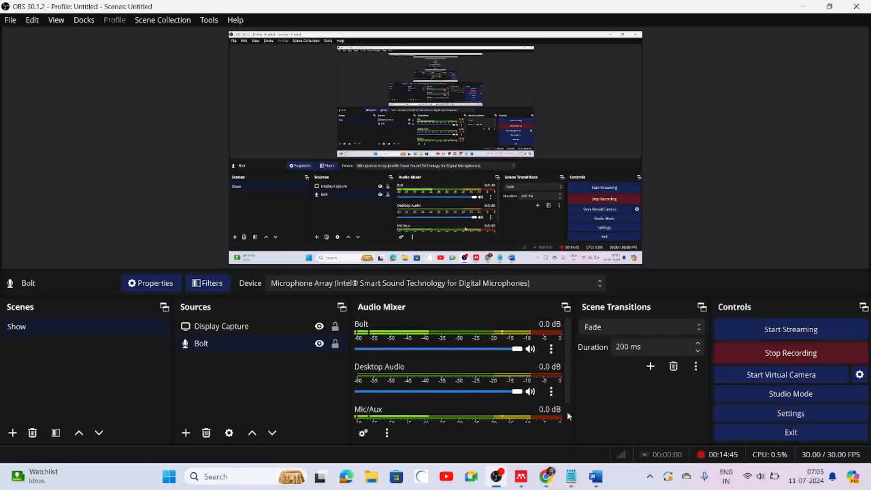